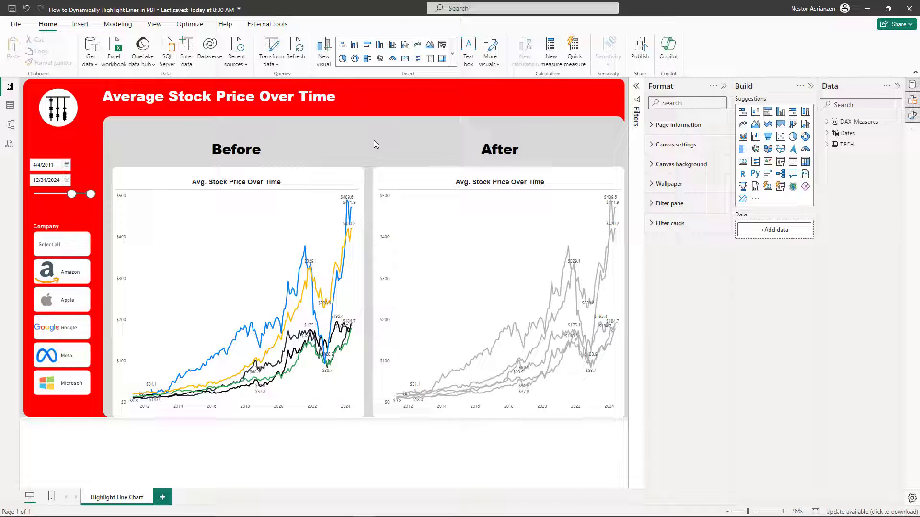
Move the date slicer's start to 12/10/2011 and switch the Company slicer from Amazon to Microsoft.
{"action": "left_click", "coordinate": [317, 188]}
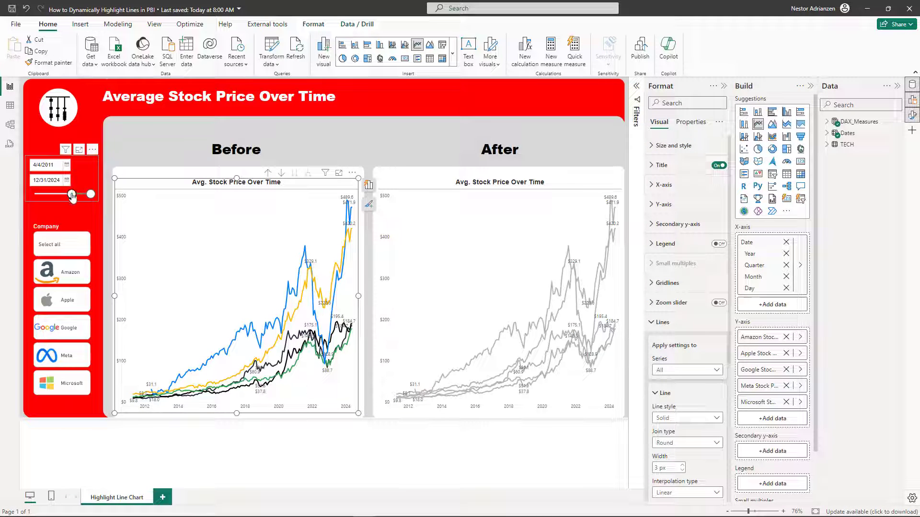
{"action": "mouse_move", "coordinate": [72, 195]}
{"action": "left_mouse_down"}
{"action": "mouse_move", "coordinate": [56, 197]}
{"action": "mouse_move", "coordinate": [72, 194]}
{"action": "left_mouse_up"}
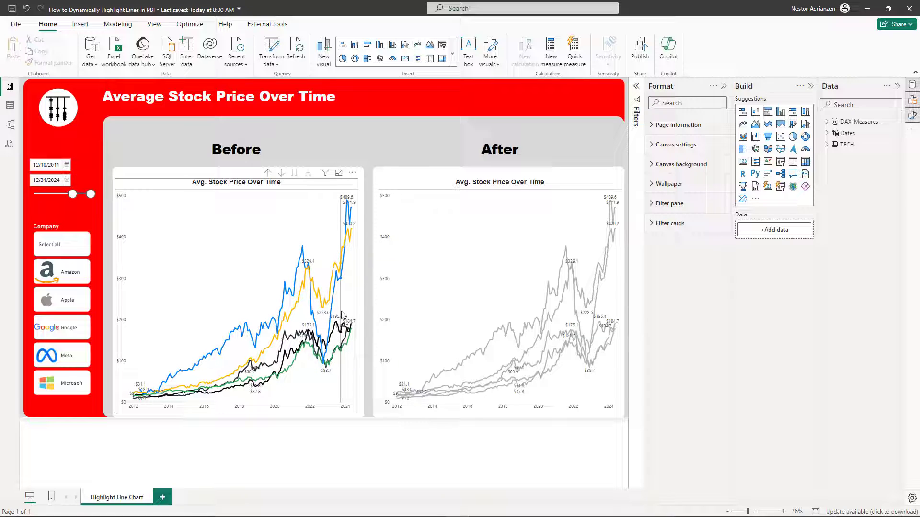
{"action": "mouse_move", "coordinate": [216, 231]}
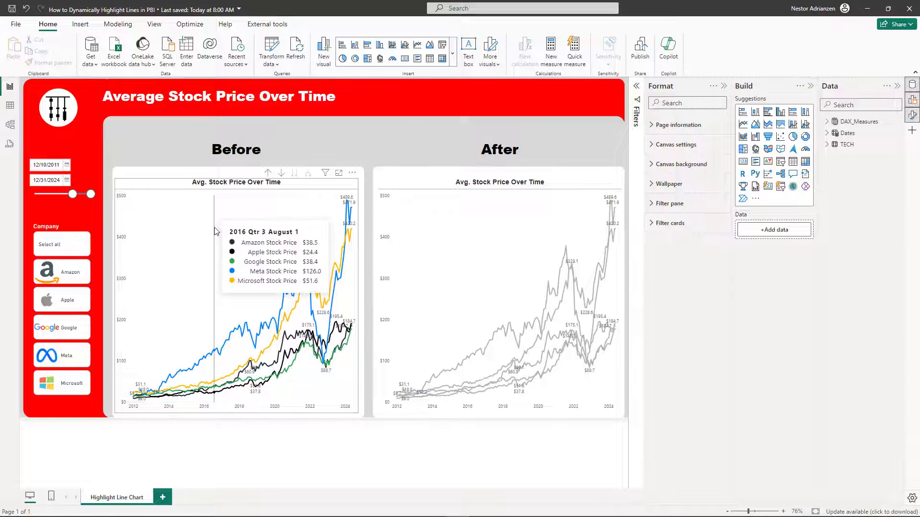
{"action": "left_click", "coordinate": [67, 279]}
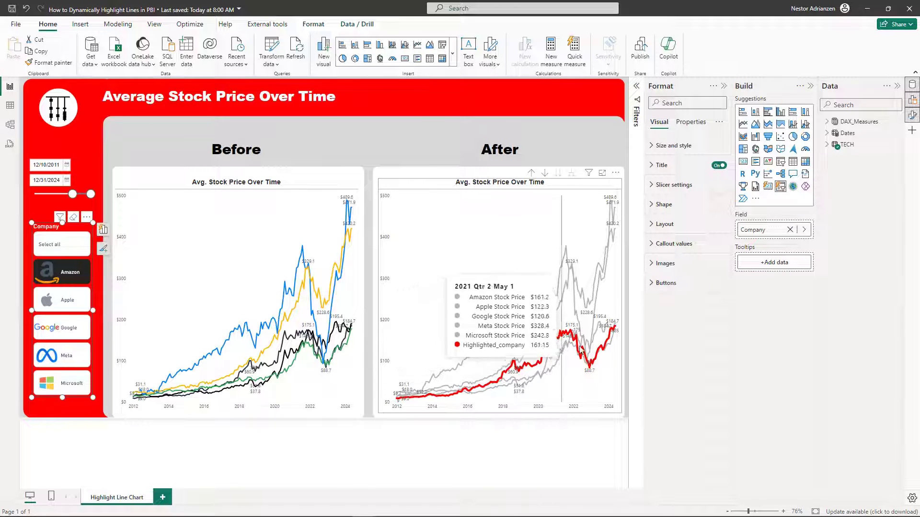
{"action": "left_click", "coordinate": [71, 391]}
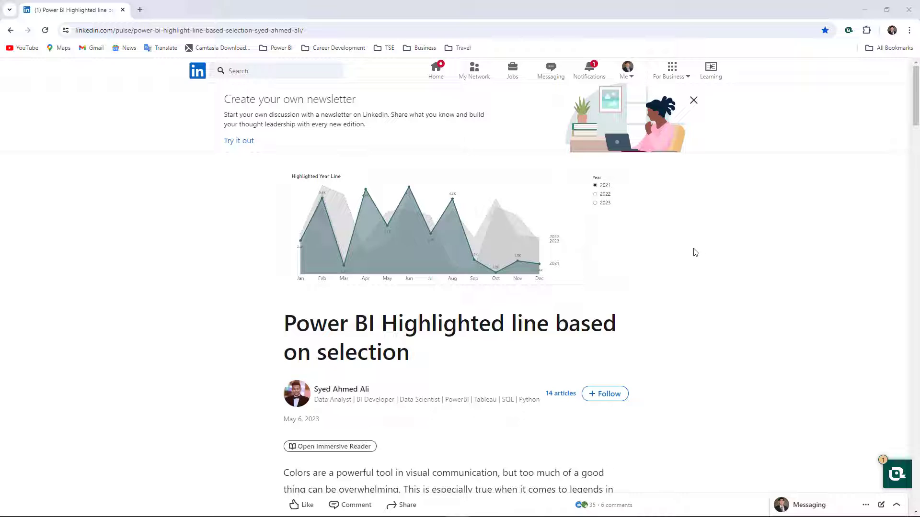
Scroll down through the LinkedIn article 'Power BI Highlighted line based on selection'.
{"action": "scroll", "coordinate": [695, 252], "scroll_direction": "down", "scroll_amount": 2}
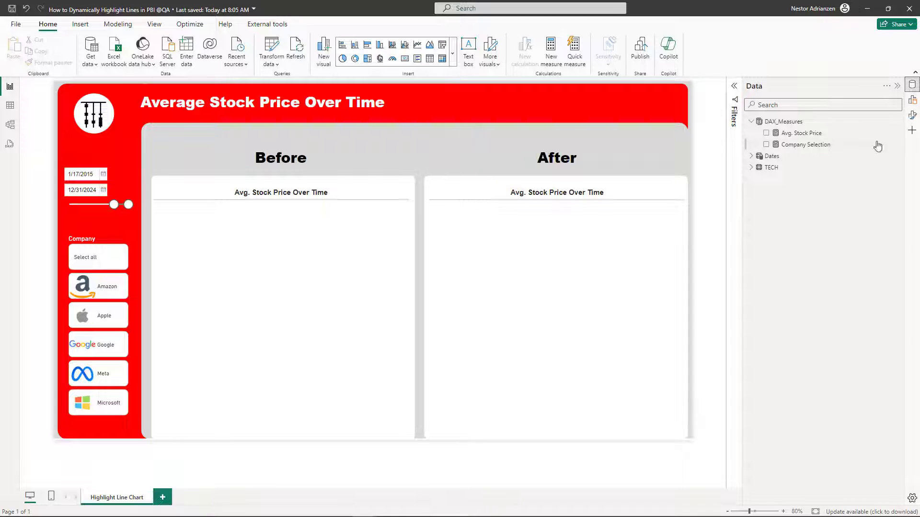
{"action": "left_click", "coordinate": [811, 136]}
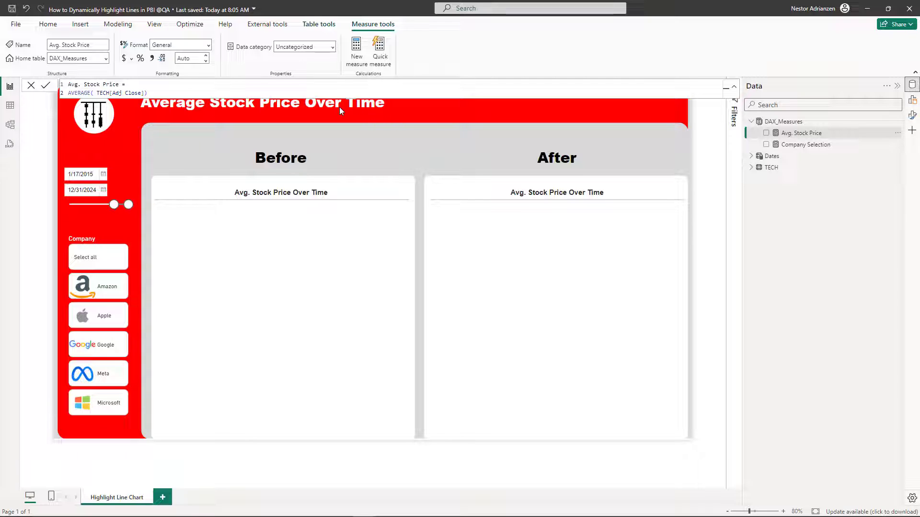
{"action": "left_click", "coordinate": [808, 150]}
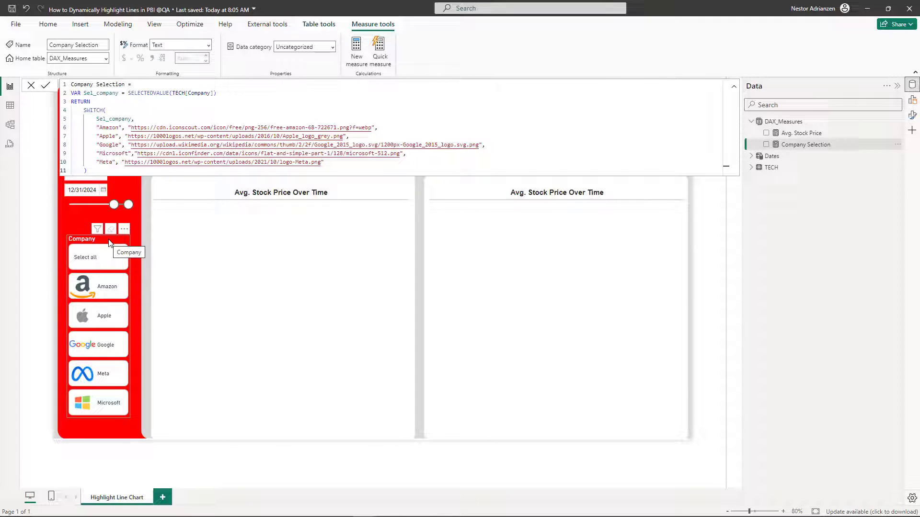
{"action": "left_click", "coordinate": [802, 124]}
Start a new DAX_Measures measure named Amazon Stock Price, opening a CALCULATE formula.
{"action": "right_click", "coordinate": [802, 124]}
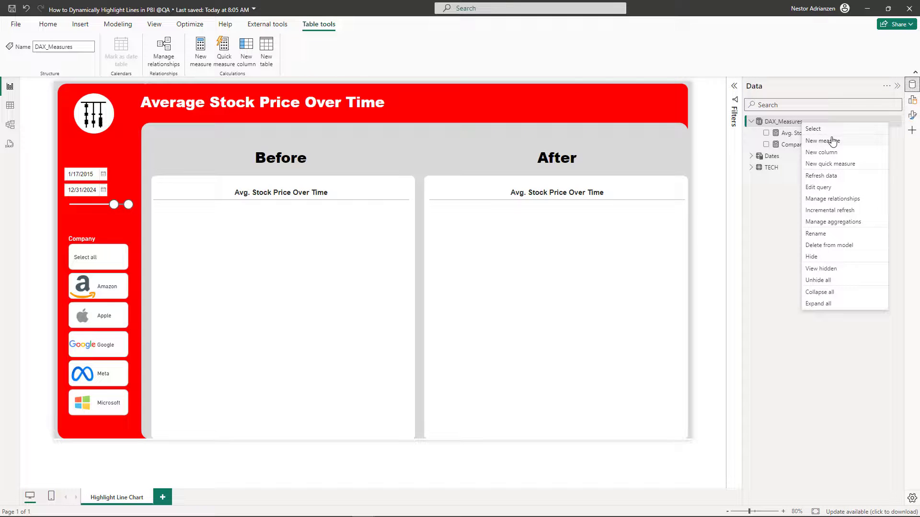
{"action": "key", "text": "Escape"}
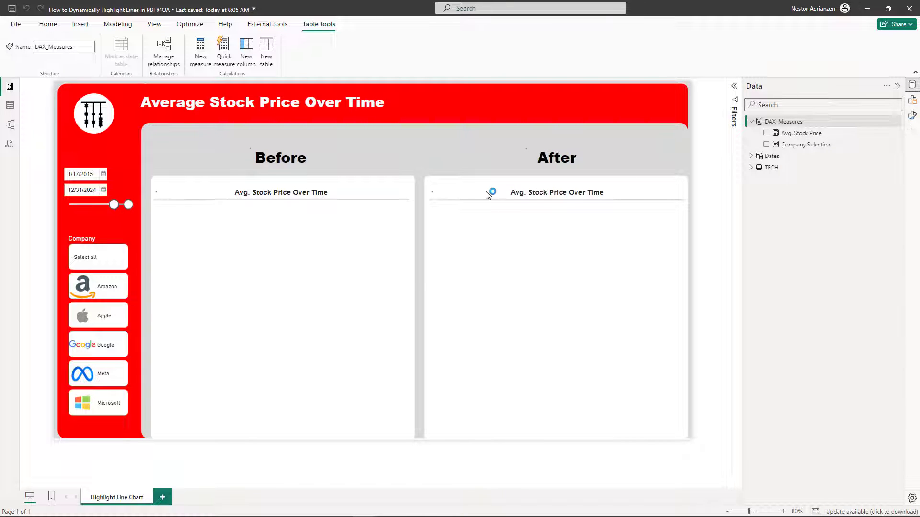
{"action": "type", "text": "A"}
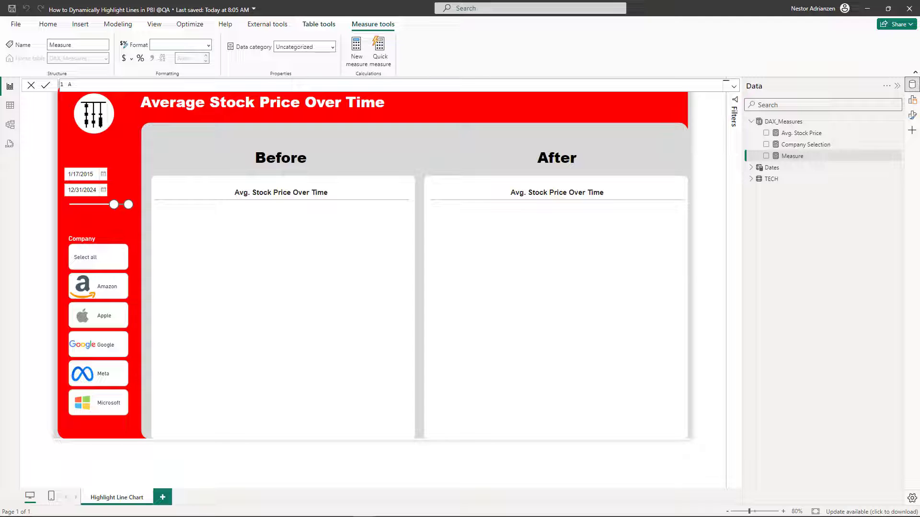
{"action": "type", "text": "mazon S"}
{"action": "key", "text": "BackSpace"}
{"action": "key", "text": "BackSpace"}
{"action": "key", "text": "BackSpace"}
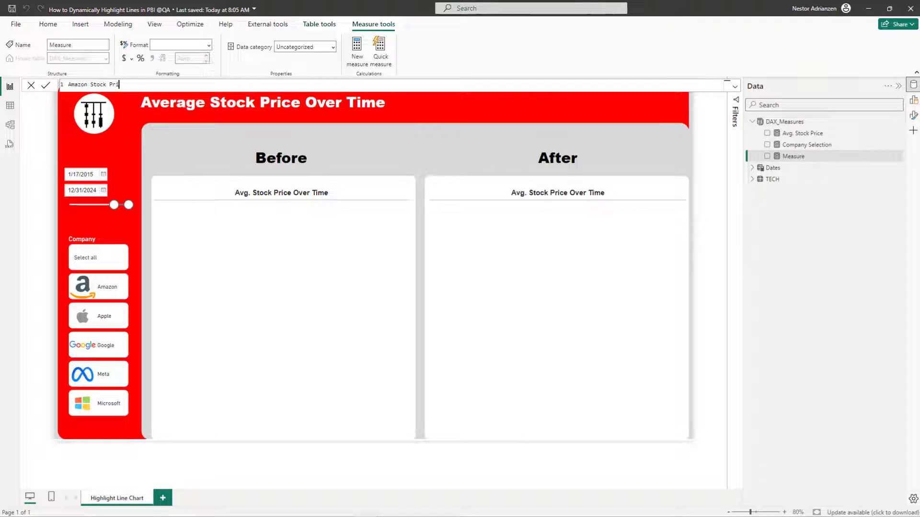
{"action": "type", "text": "ce ="}
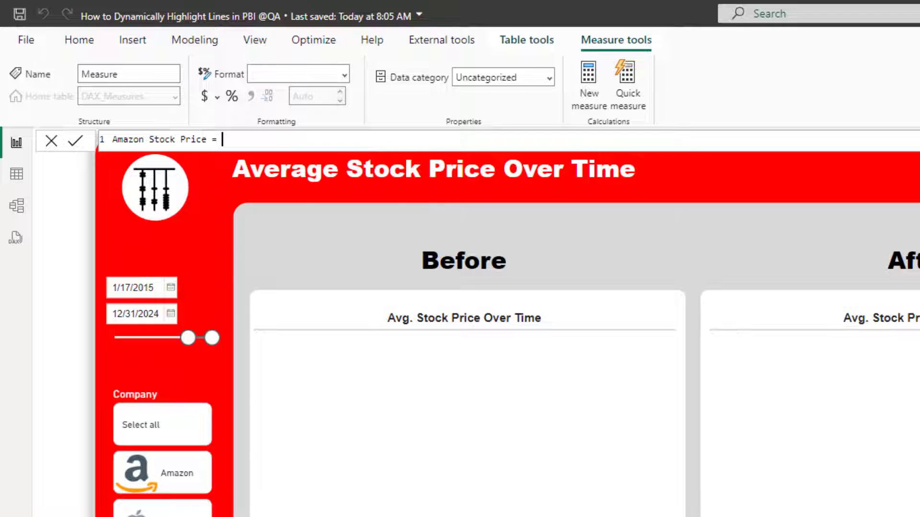
{"action": "key", "text": "shift+Return"}
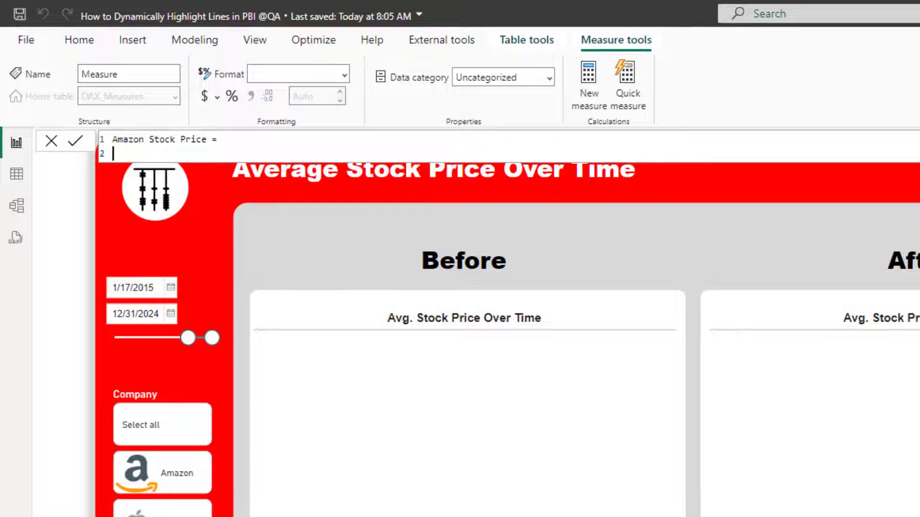
{"action": "type", "text": "CALCULATE("}
{"action": "key", "text": "shift+Return"}
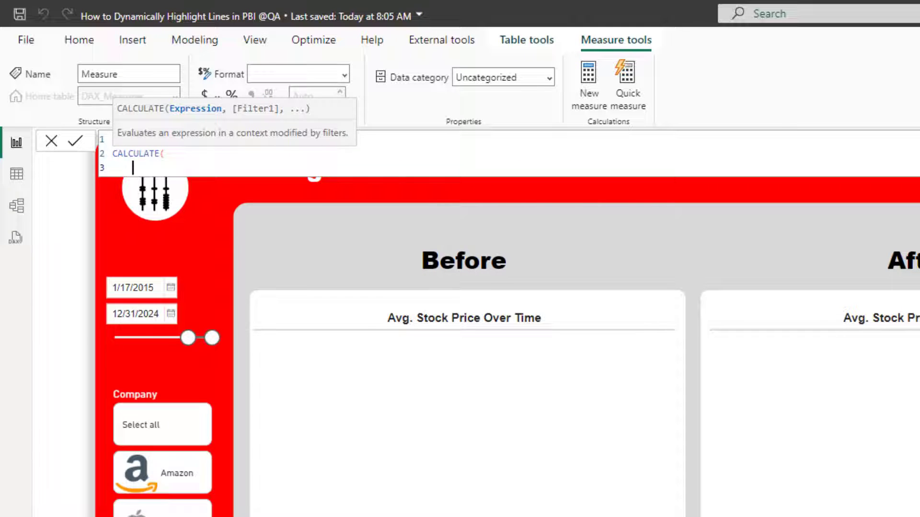
Finish the formula as CALCULATE([Avg. Stock Price], TECH[Company] = "Amazon") and select it.
{"action": "type", "text": "[a"}
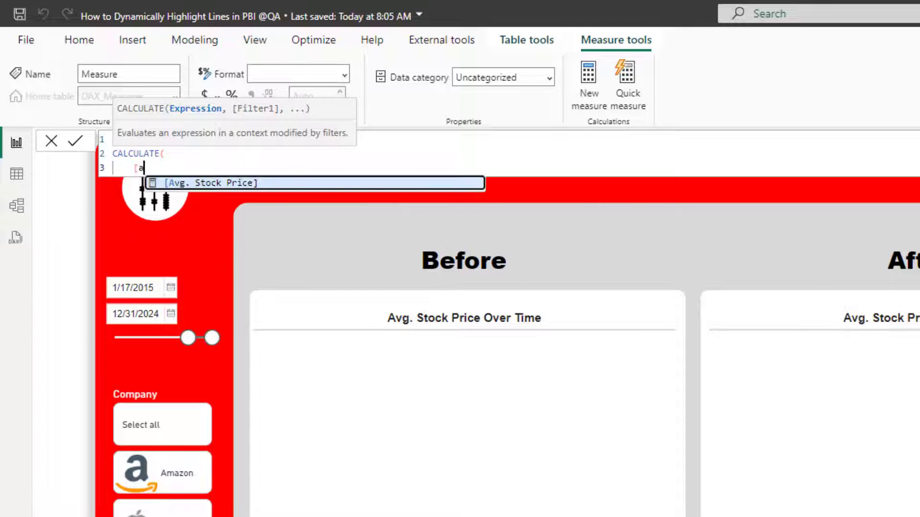
{"action": "key", "text": "Tab"}
{"action": "type", "text": ","}
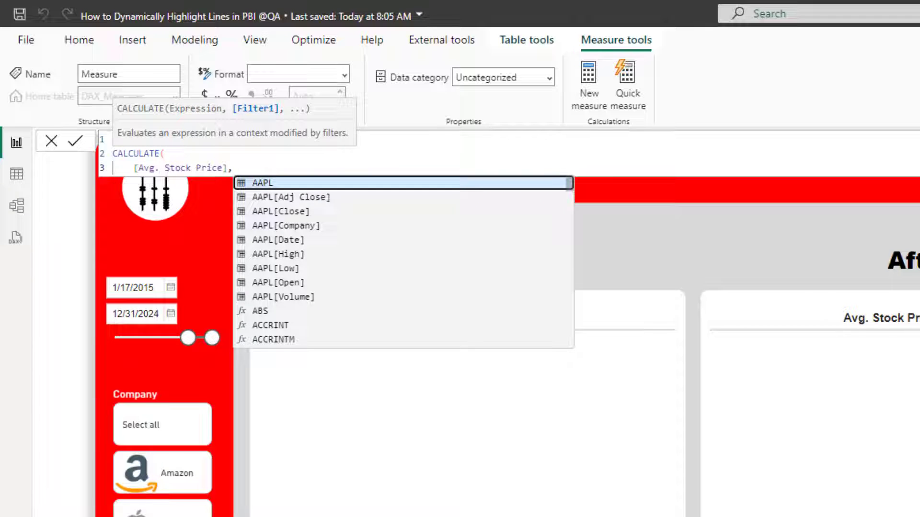
{"action": "key", "text": "shift+Return"}
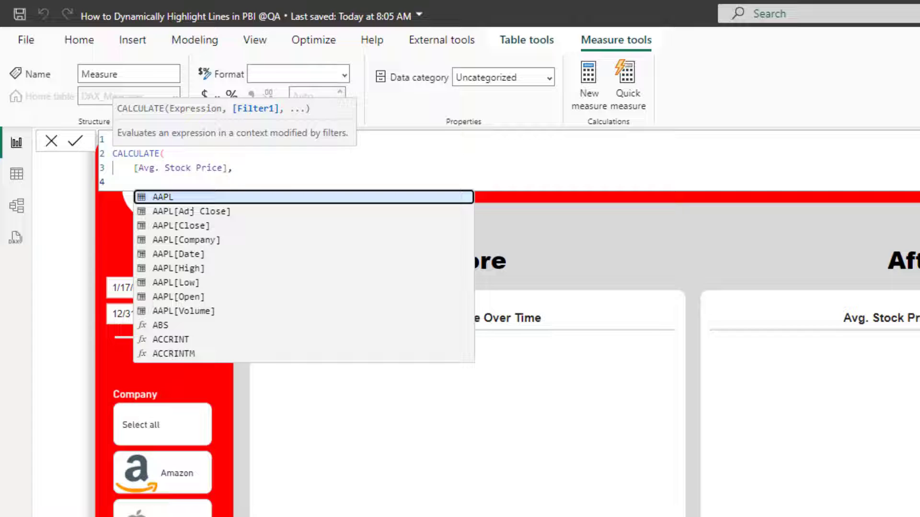
{"action": "type", "text": "Tech"}
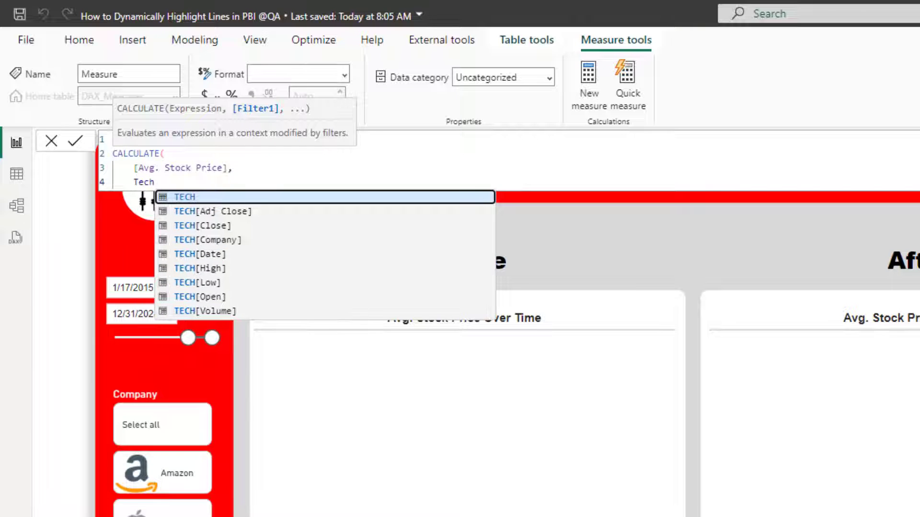
{"action": "key", "text": "Down"}
{"action": "key", "text": "Down"}
{"action": "key", "text": "Down"}
{"action": "key", "text": "Tab"}
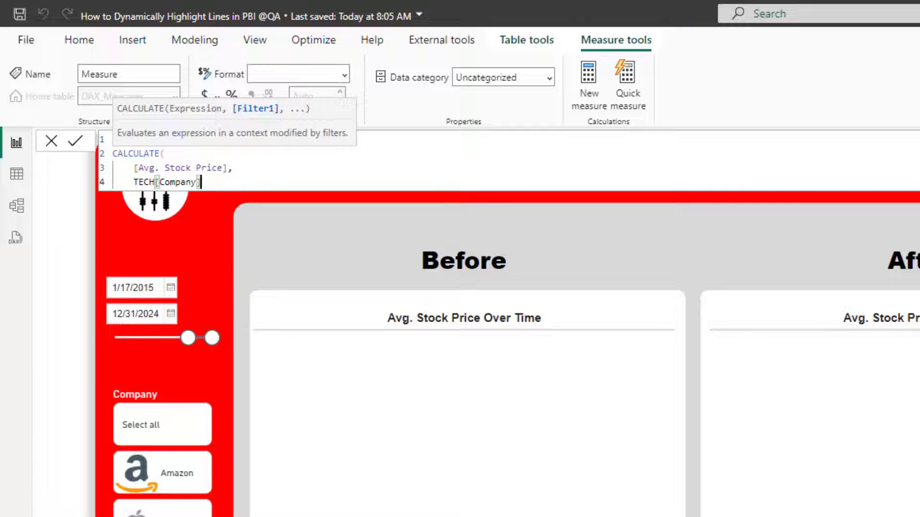
{"action": "type", "text": "= \"Amazon\""}
{"action": "key", "text": "Return"}
{"action": "type", "text": ")"}
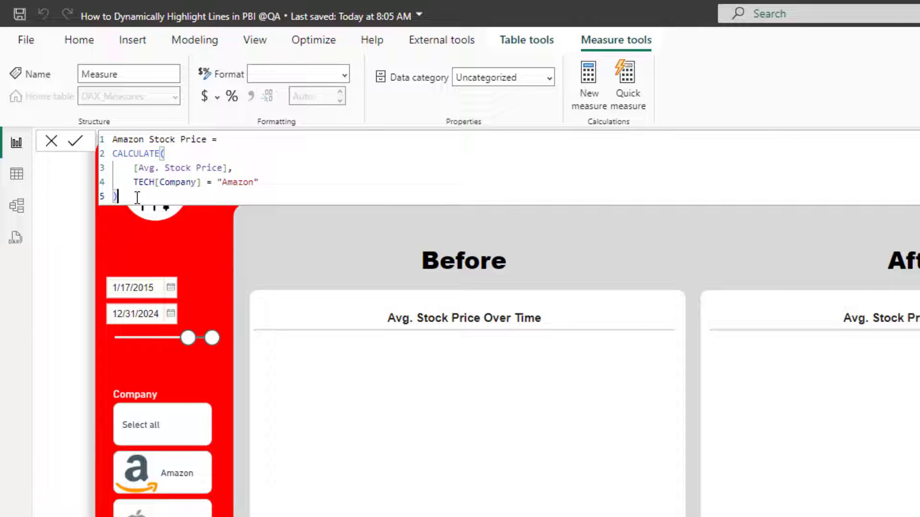
{"action": "left_click_drag", "start_coordinate": [132, 193], "coordinate": [105, 136]}
{"action": "key", "text": "ctrl+c"}
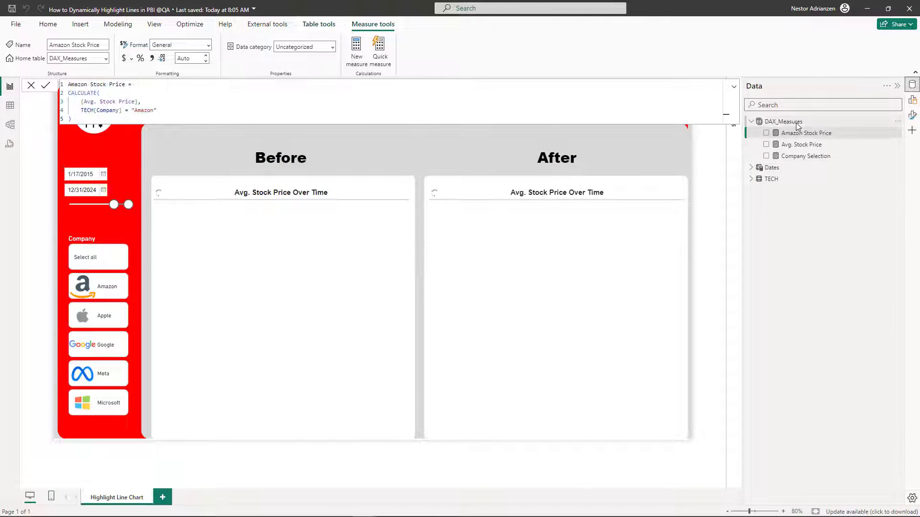
Create an Apple Stock Price measure from the pasted Amazon formula, filtering to "Apple".
{"action": "right_click", "coordinate": [797, 126]}
{"action": "left_click", "coordinate": [805, 139]}
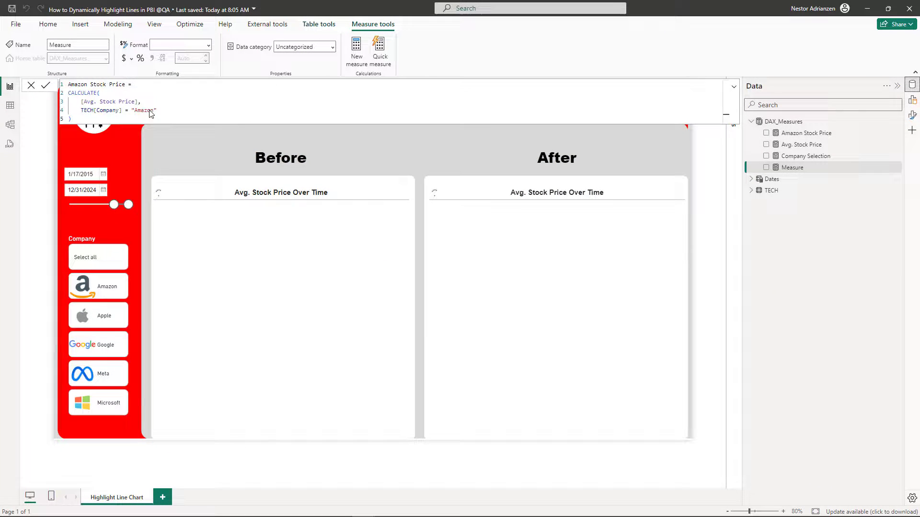
{"action": "key", "text": "ctrl+v"}
{"action": "double_click", "coordinate": [77, 84]}
{"action": "type", "text": "Apple"}
{"action": "left_click_drag", "start_coordinate": [155, 111], "coordinate": [134, 111]}
{"action": "type", "text": "Apple"}
{"action": "key", "text": "ctrl+a"}
{"action": "key", "text": "ctrl+c"}
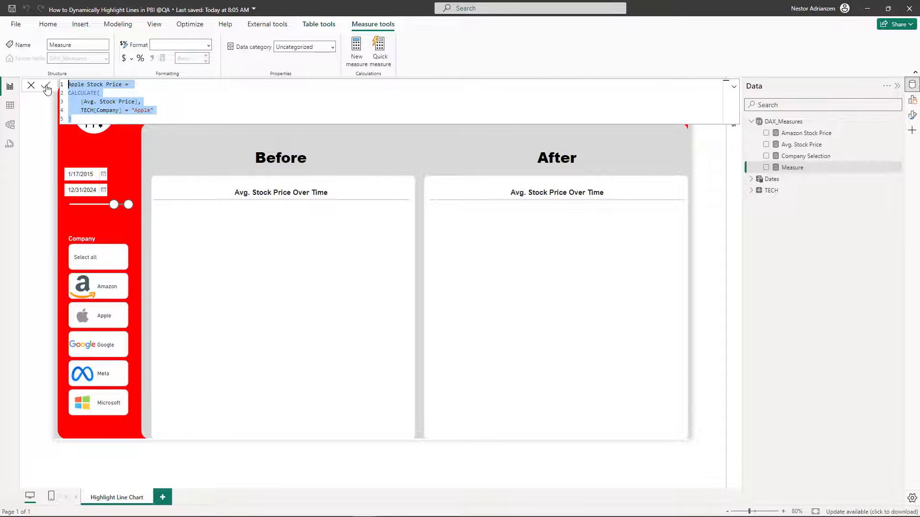
{"action": "left_click", "coordinate": [46, 85]}
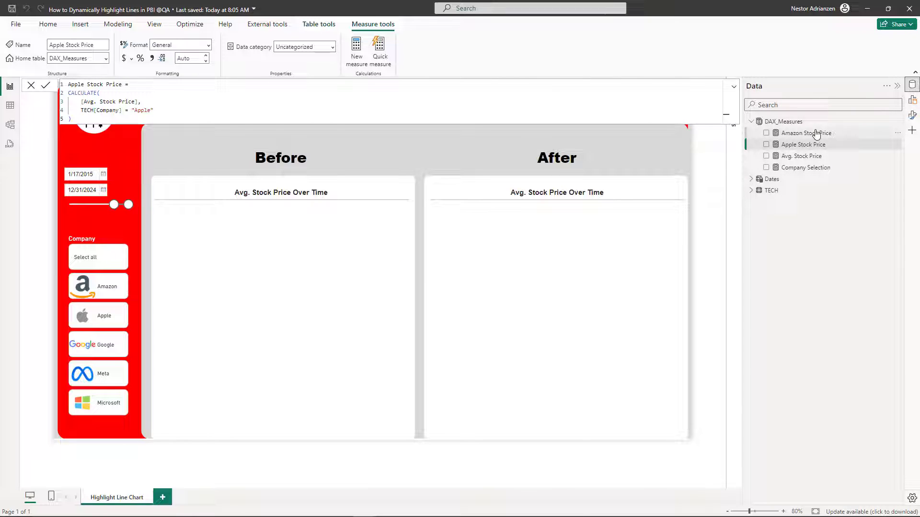
Create a Google Stock Price measure from the pasted formula, filtering to "Google".
{"action": "right_click", "coordinate": [801, 126]}
{"action": "left_click", "coordinate": [815, 133]}
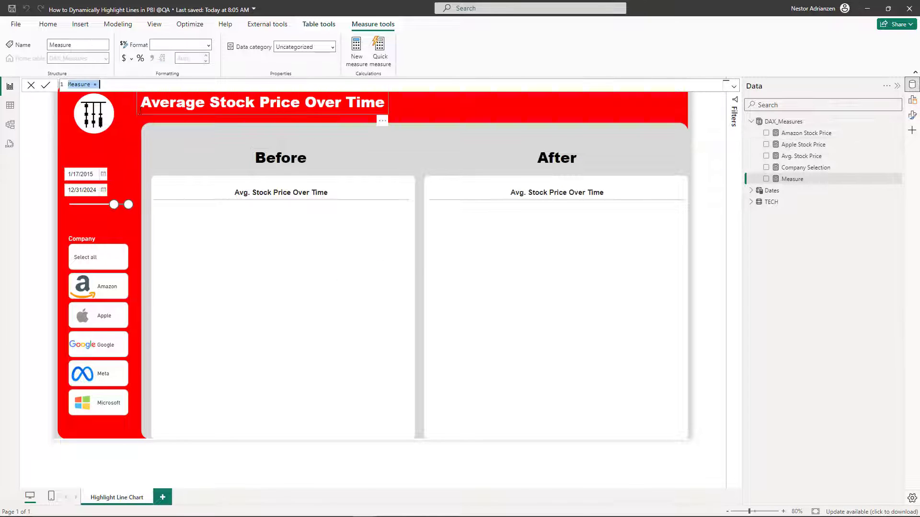
{"action": "key", "text": "ctrl+v"}
{"action": "double_click", "coordinate": [75, 84]}
{"action": "type", "text": "Google"}
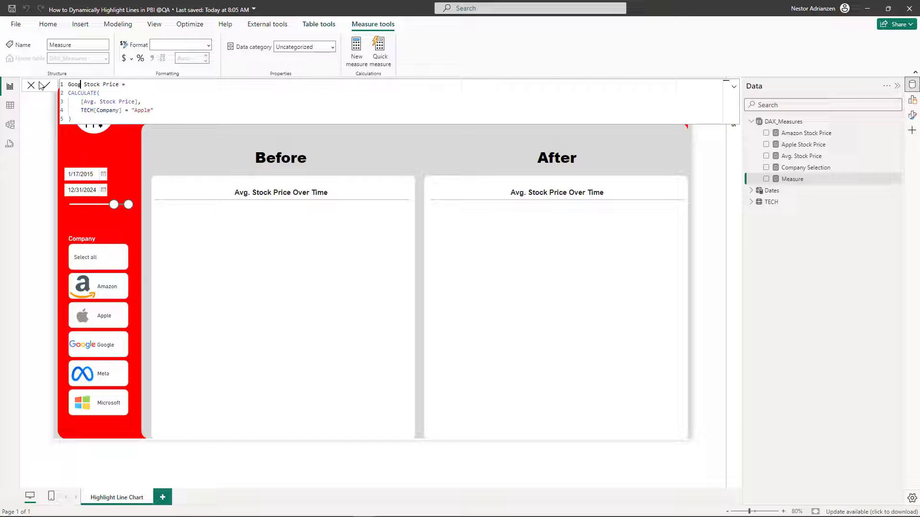
{"action": "double_click", "coordinate": [142, 110]}
{"action": "type", "text": "Goog"}
{"action": "left_click", "coordinate": [46, 85]}
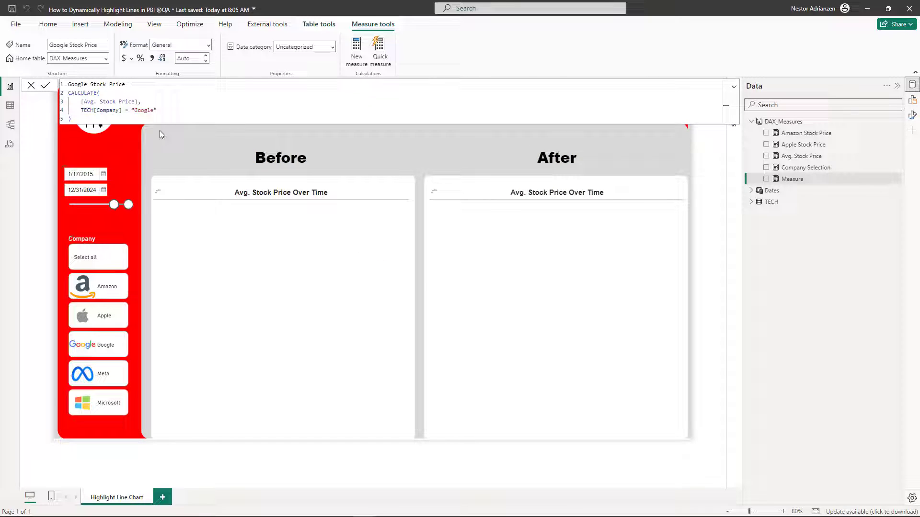
Copy the Google formula and make a Meta Stock Price measure filtering to "Meta".
{"action": "left_click_drag", "start_coordinate": [144, 120], "coordinate": [68, 84]}
{"action": "key", "text": "ctrl+c"}
{"action": "right_click", "coordinate": [786, 121]}
{"action": "key", "text": "Escape"}
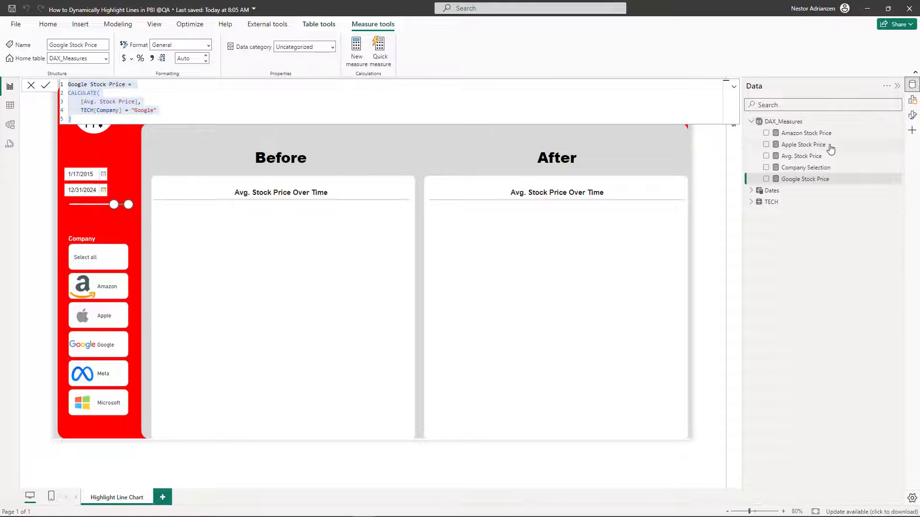
{"action": "key", "text": "ctrl+v"}
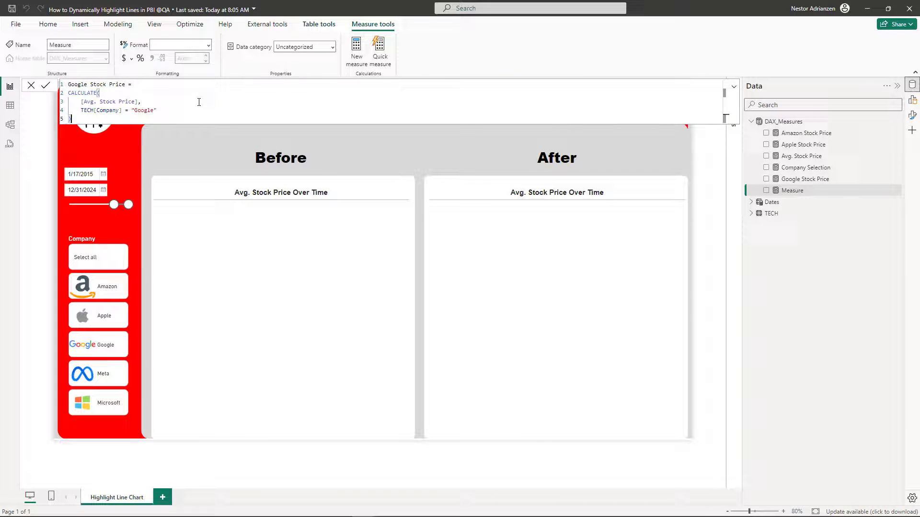
{"action": "left_click_drag", "start_coordinate": [88, 84], "coordinate": [41, 81]}
{"action": "type", "text": "Meta"}
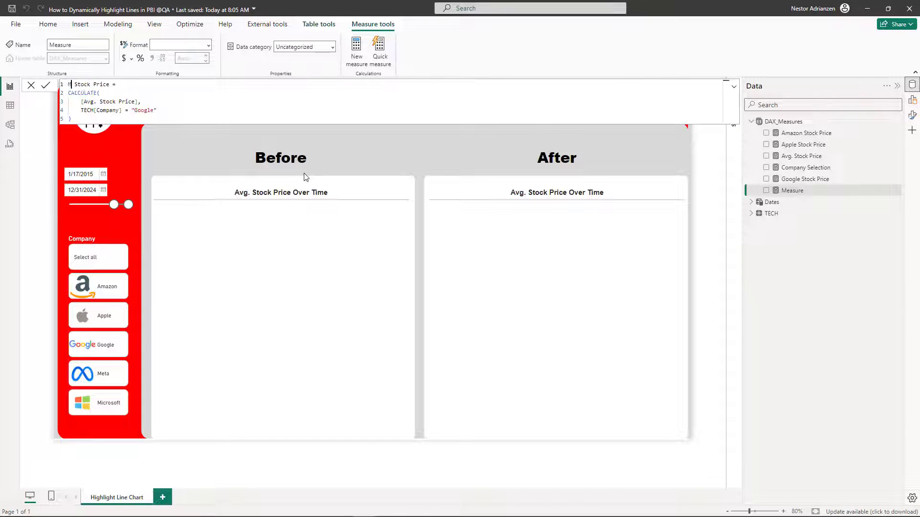
{"action": "left_click_drag", "start_coordinate": [154, 111], "coordinate": [135, 110]}
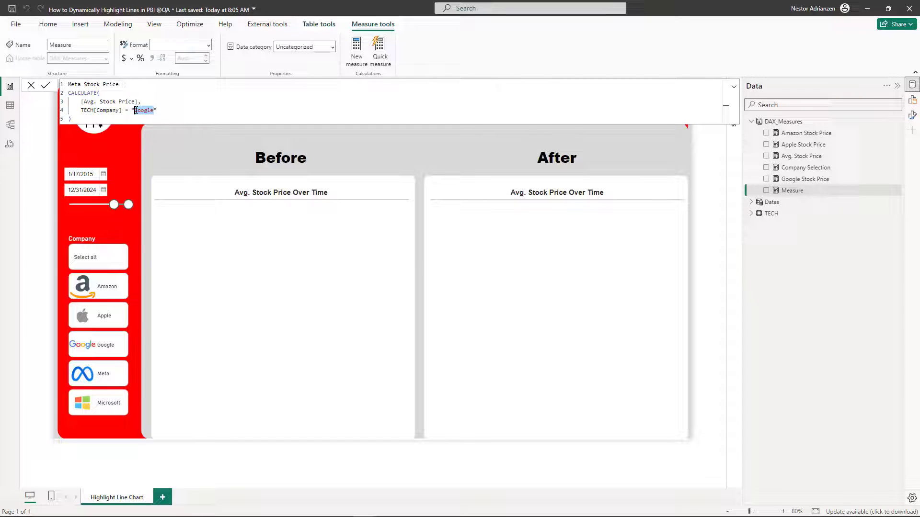
{"action": "type", "text": "Meta"}
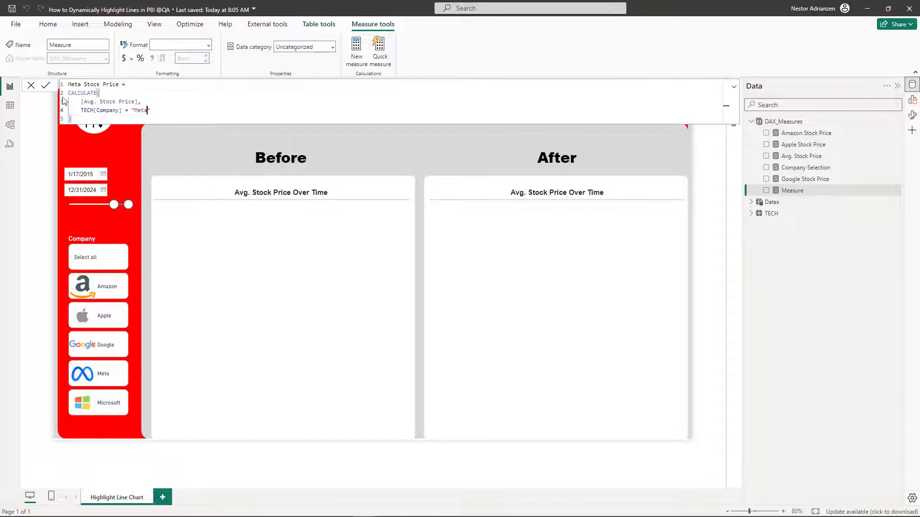
{"action": "left_click", "coordinate": [46, 85]}
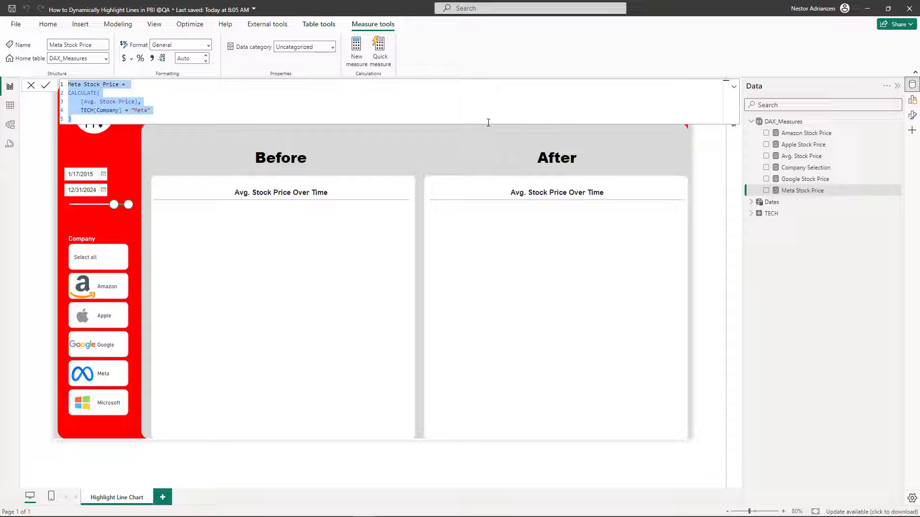
Create a Microsoft Stock Price measure from the Meta formula, filtering to "Microsoft".
{"action": "right_click", "coordinate": [791, 123]}
{"action": "left_click", "coordinate": [809, 127]}
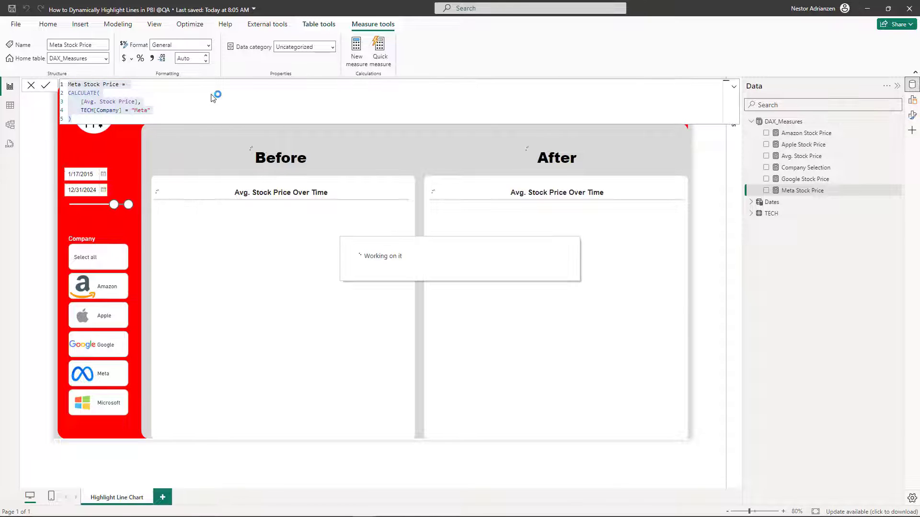
{"action": "type", "text": "Meta Stock Price = CALCULATE(     [Avg. Stock Price],     TECH[Company] = \"Meta\" )"}
{"action": "double_click", "coordinate": [75, 84]}
{"action": "type", "text": "Mi"}
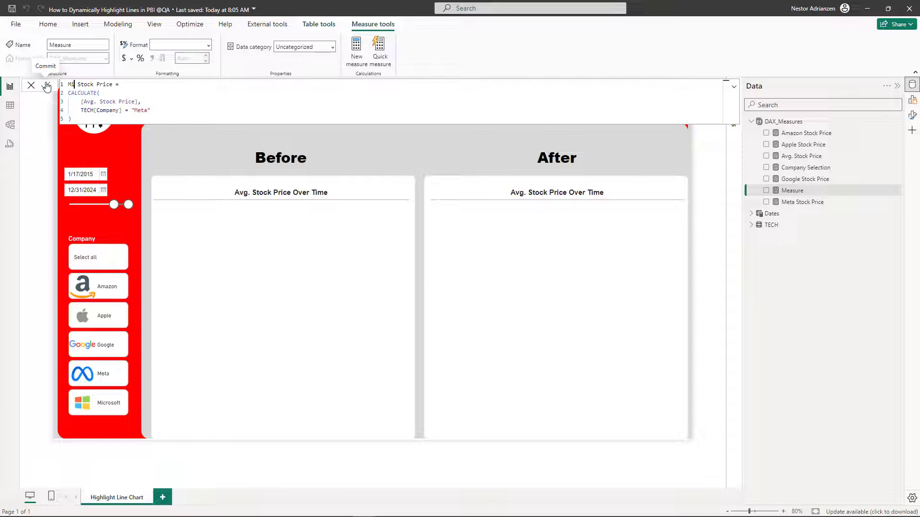
{"action": "double_click", "coordinate": [138, 110]}
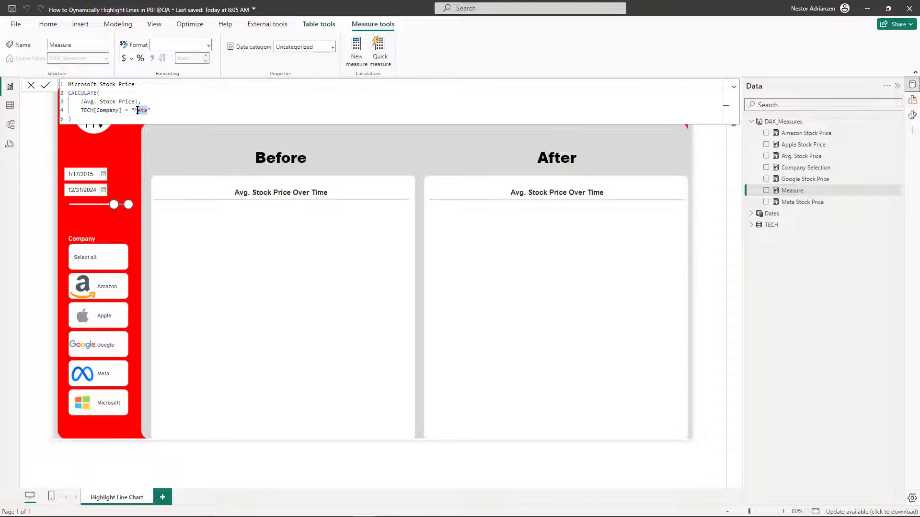
{"action": "type", "text": "Microsof"}
{"action": "key", "text": "Return"}
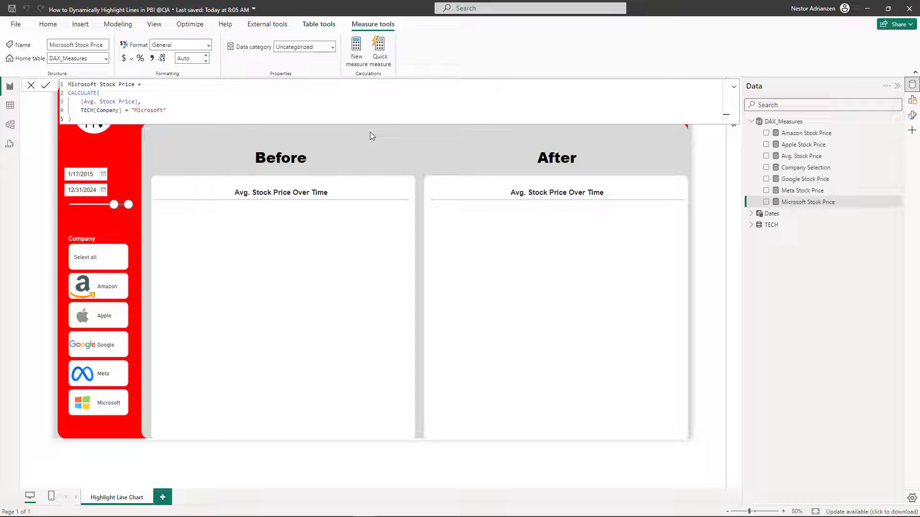
Review the Amazon, Apple, Google, Meta and Microsoft Stock Price formulas one by one.
{"action": "left_click", "coordinate": [640, 206]}
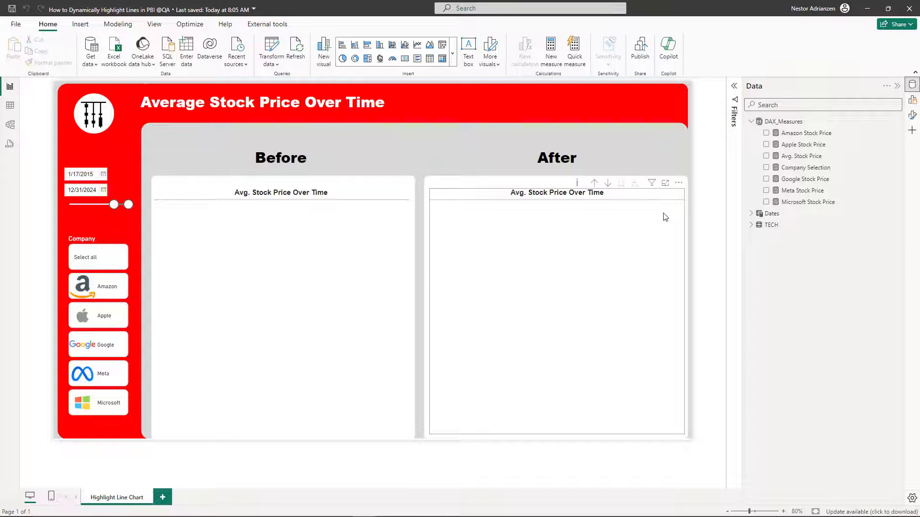
{"action": "left_click", "coordinate": [803, 138]}
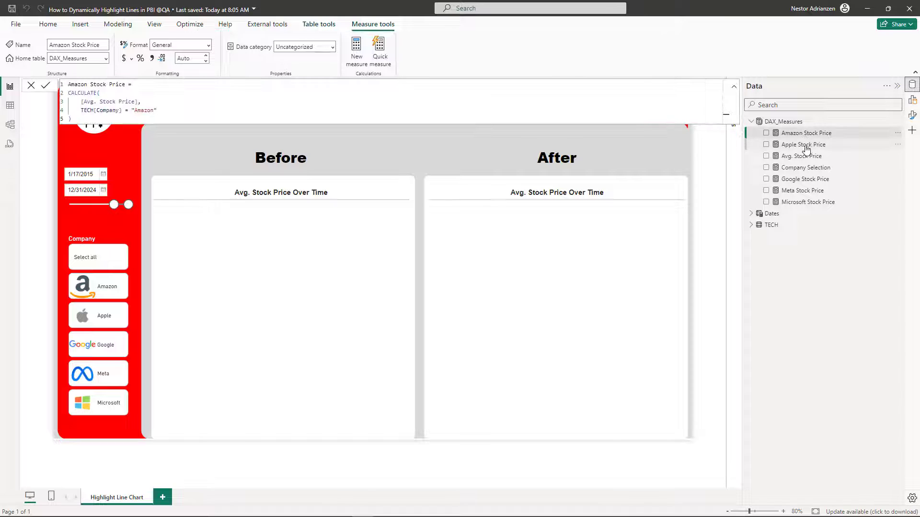
{"action": "left_click", "coordinate": [804, 146]}
{"action": "left_click", "coordinate": [807, 181]}
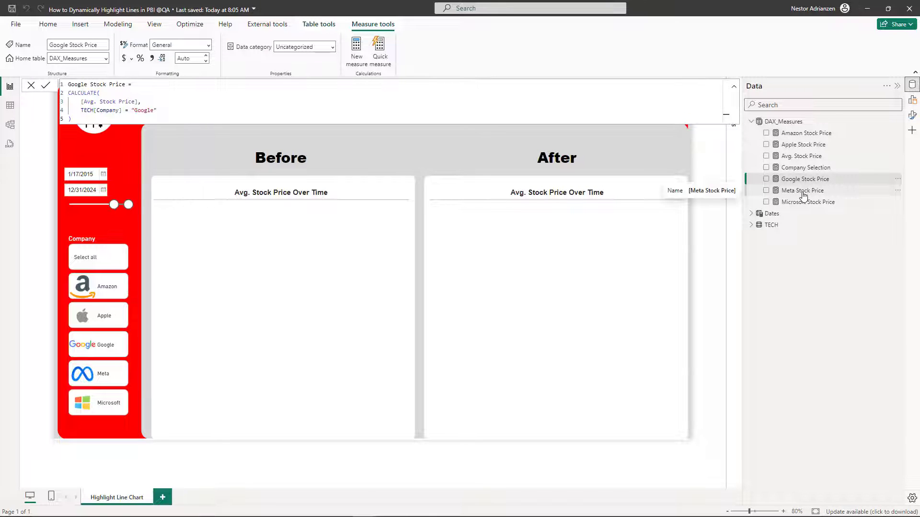
{"action": "left_click", "coordinate": [804, 196]}
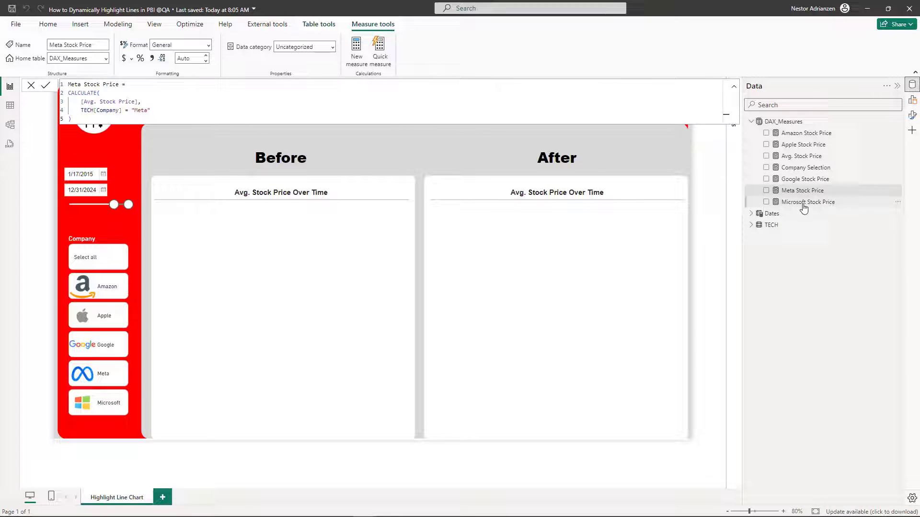
{"action": "left_click", "coordinate": [804, 207]}
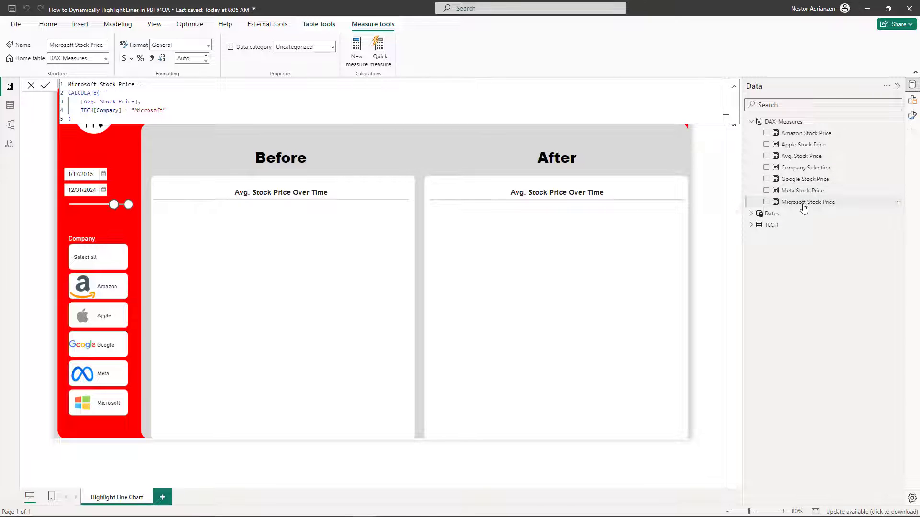
{"action": "left_click", "coordinate": [480, 141]}
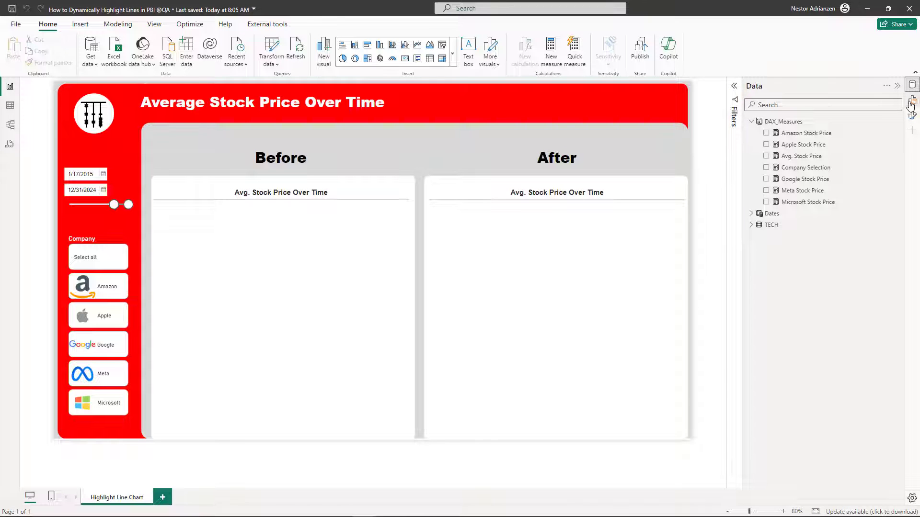
Add Amazon, Apple, Google and Meta Stock Price as separate lines in the Before chart.
{"action": "left_click", "coordinate": [233, 261]}
{"action": "left_click", "coordinate": [229, 262]}
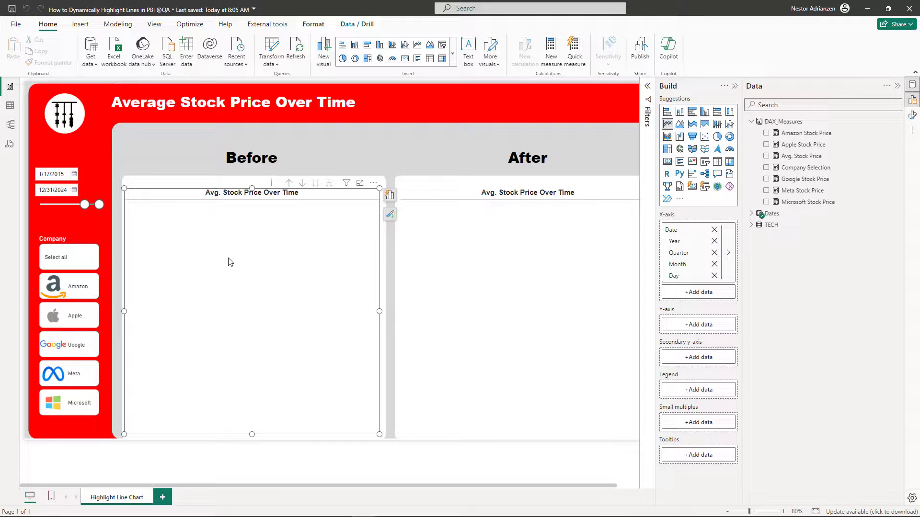
{"action": "left_click_drag", "start_coordinate": [806, 132], "coordinate": [265, 286]}
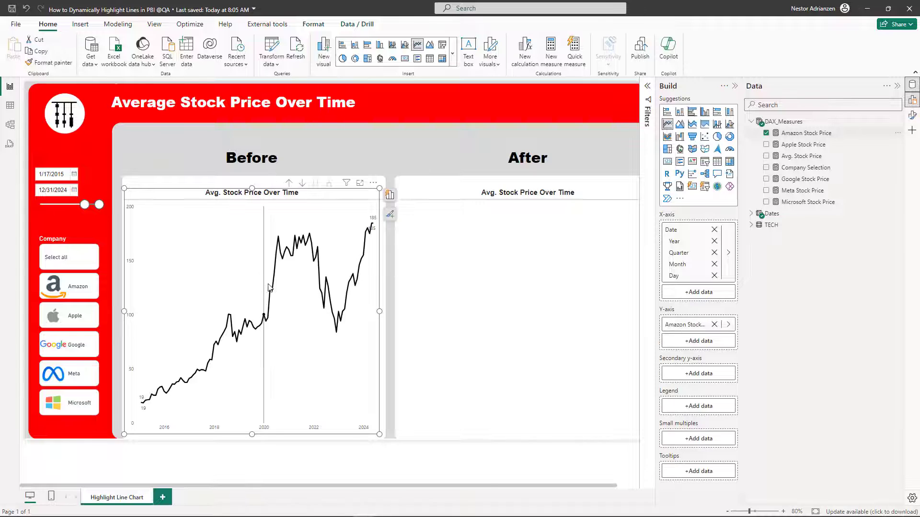
{"action": "left_click_drag", "start_coordinate": [809, 144], "coordinate": [297, 327]}
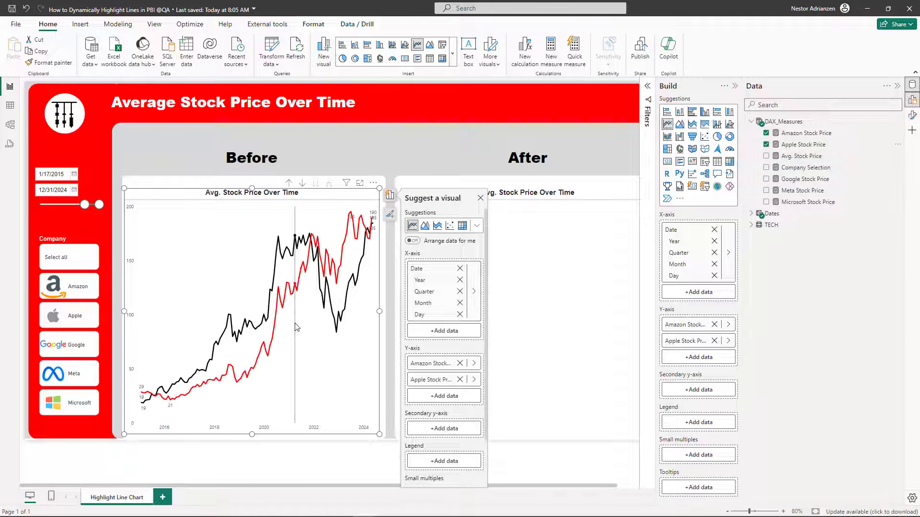
{"action": "left_click", "coordinate": [810, 157]}
{"action": "left_click_drag", "start_coordinate": [805, 178], "coordinate": [308, 312]}
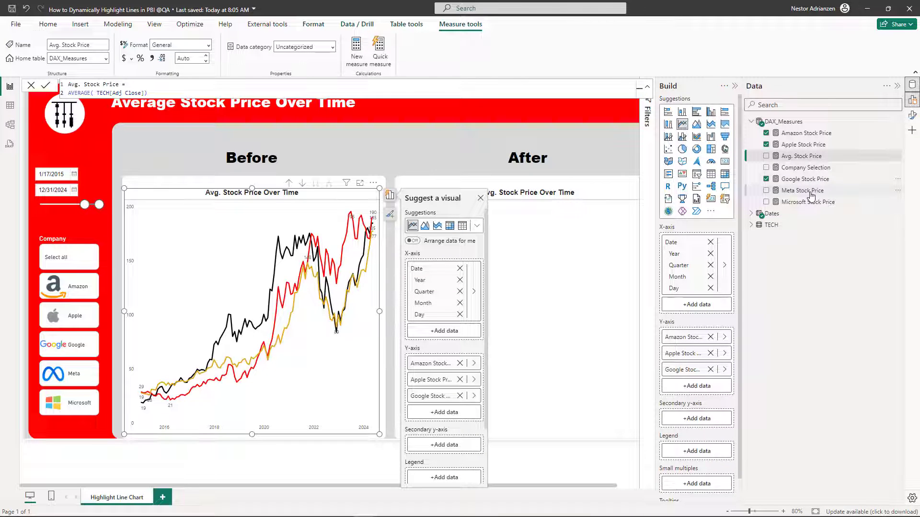
{"action": "left_click_drag", "start_coordinate": [811, 195], "coordinate": [312, 332]}
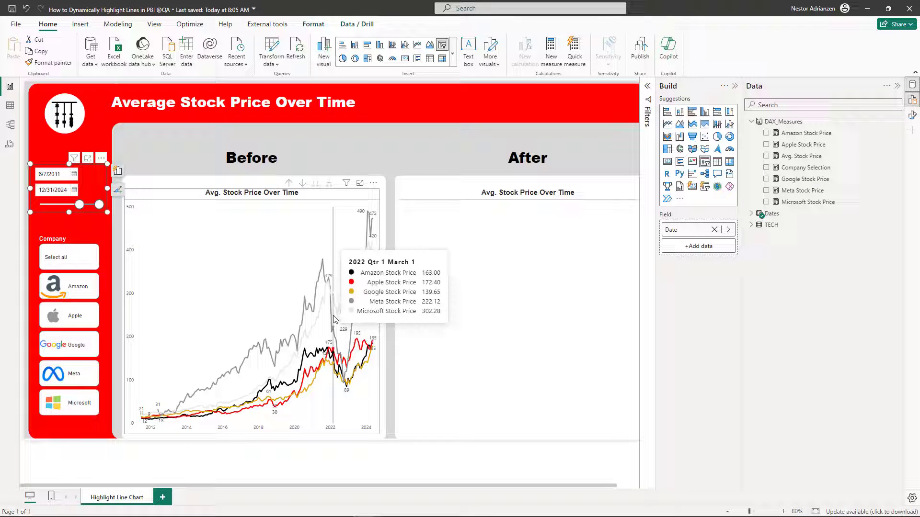
Edit Amazon Stock Price's decimal places and set Apple Stock Price to Currency format.
{"action": "left_click", "coordinate": [805, 134]}
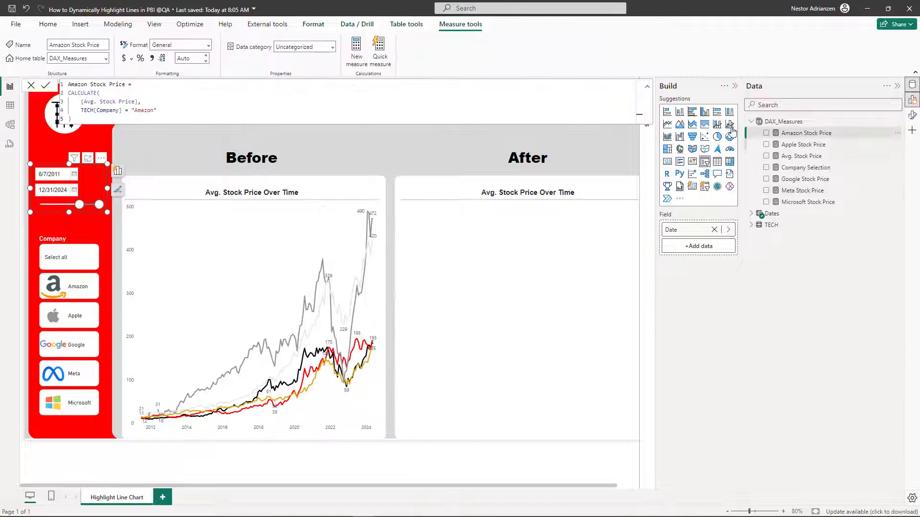
{"action": "left_click", "coordinate": [189, 59]}
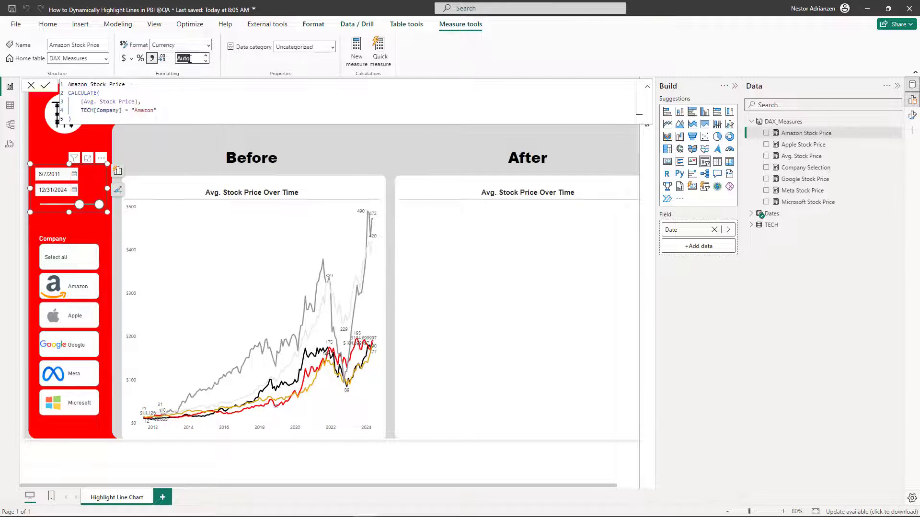
{"action": "left_click", "coordinate": [190, 59]}
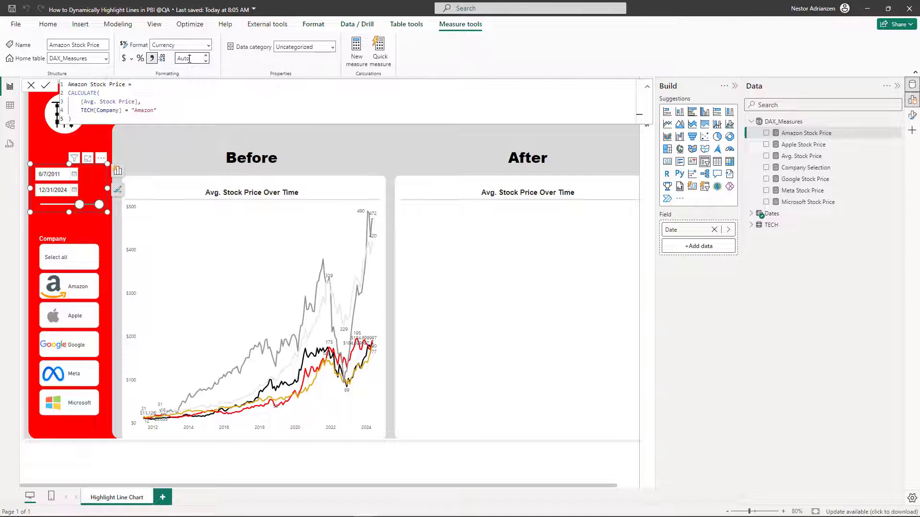
{"action": "left_click", "coordinate": [803, 144]}
{"action": "left_click", "coordinate": [124, 59]}
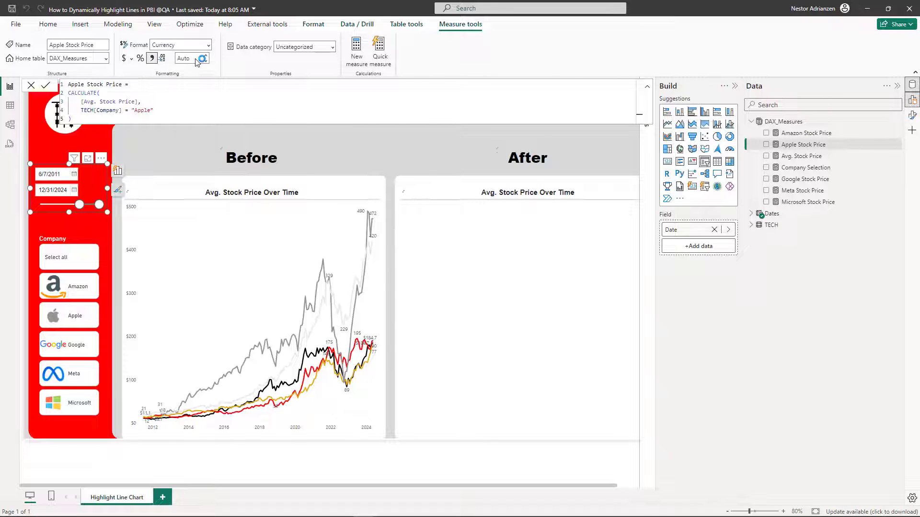
{"action": "left_click", "coordinate": [805, 180]}
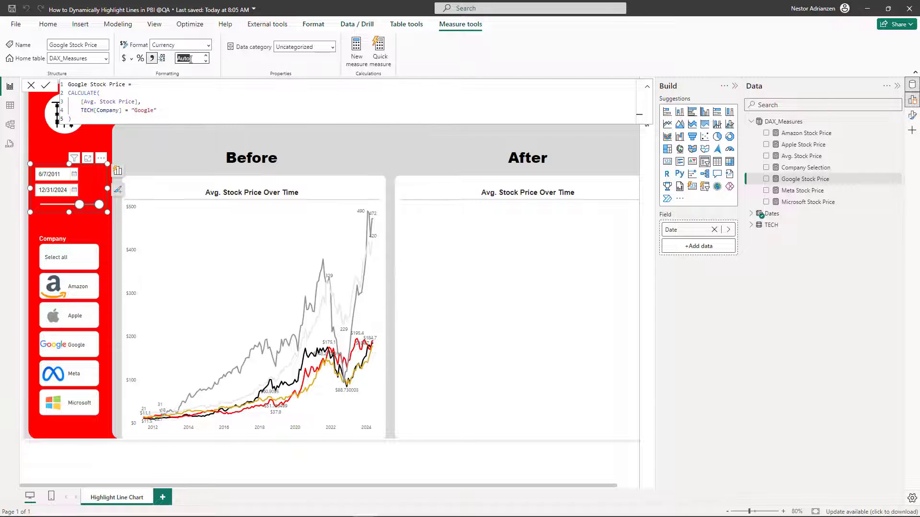
Set Meta and Microsoft Stock Price to Currency with thousands separators and 1 decimal place.
{"action": "left_click", "coordinate": [802, 190]}
{"action": "left_click", "coordinate": [124, 58]}
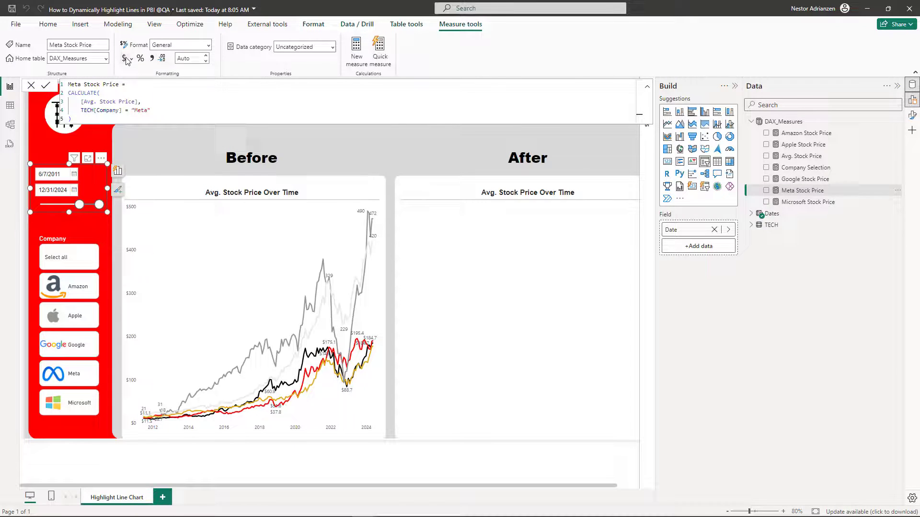
{"action": "left_click", "coordinate": [151, 58]}
{"action": "left_click", "coordinate": [205, 55]}
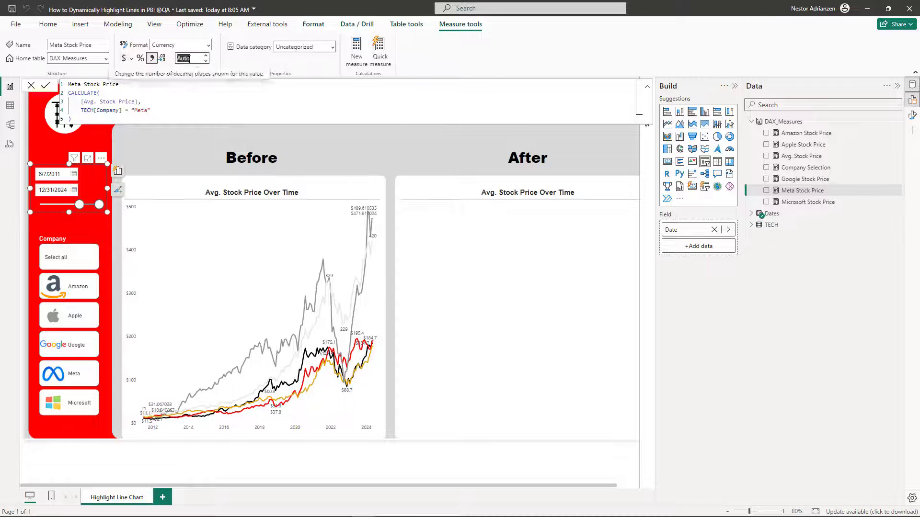
{"action": "left_click", "coordinate": [815, 206]}
{"action": "left_click", "coordinate": [124, 58]}
{"action": "left_click", "coordinate": [151, 58]}
{"action": "left_click", "coordinate": [187, 58]}
{"action": "type", "text": "1"}
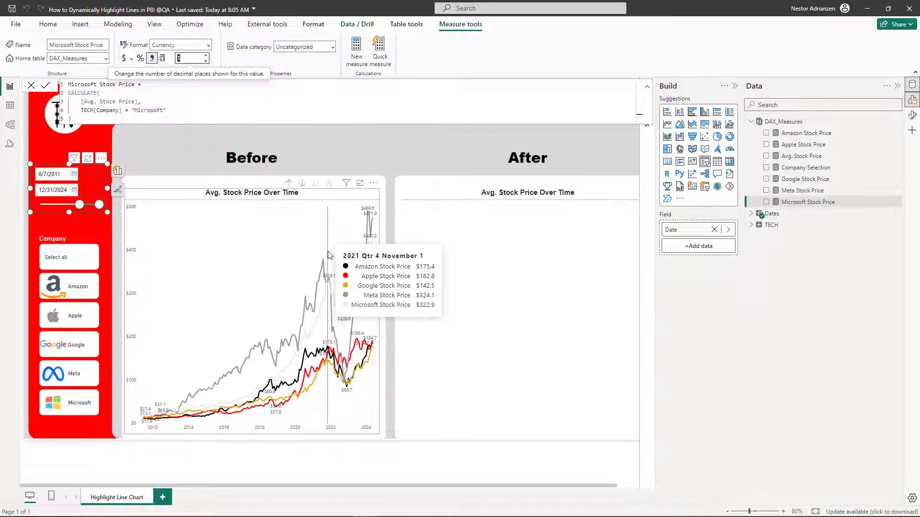
{"action": "left_click", "coordinate": [283, 363]}
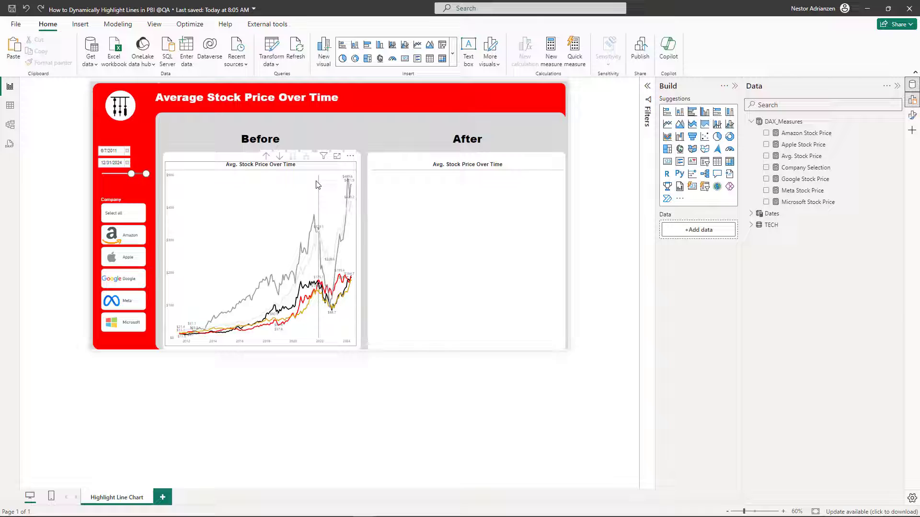
Copy the Before chart with Ctrl+C, paste it, and drag the copy into the After panel.
{"action": "left_click", "coordinate": [403, 169]}
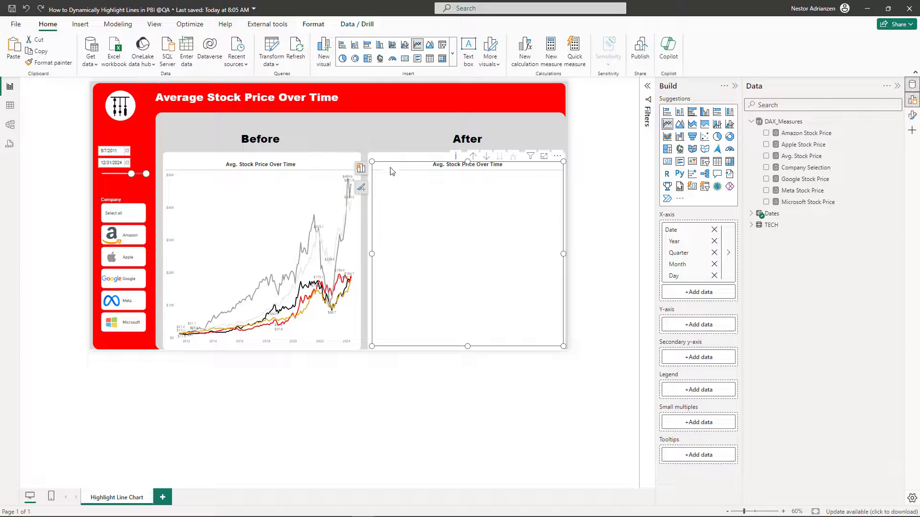
{"action": "left_click", "coordinate": [335, 170]}
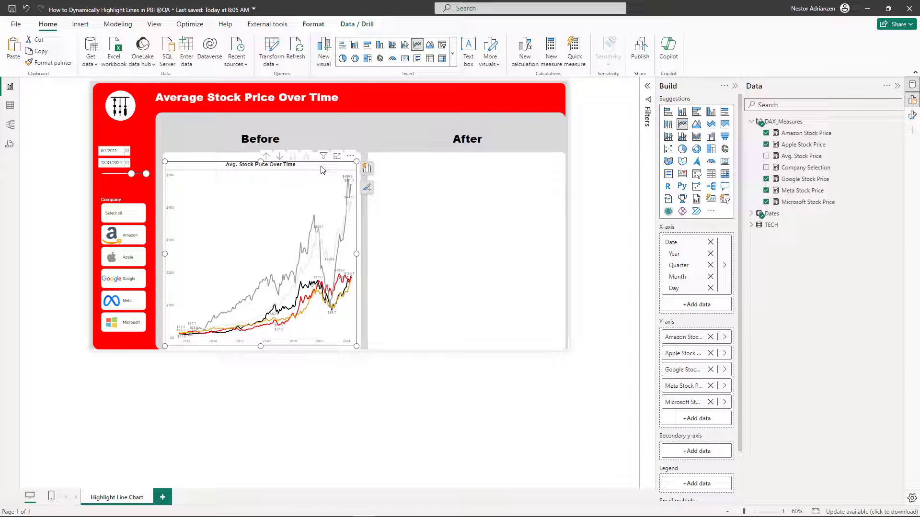
{"action": "key", "text": "ctrl+c"}
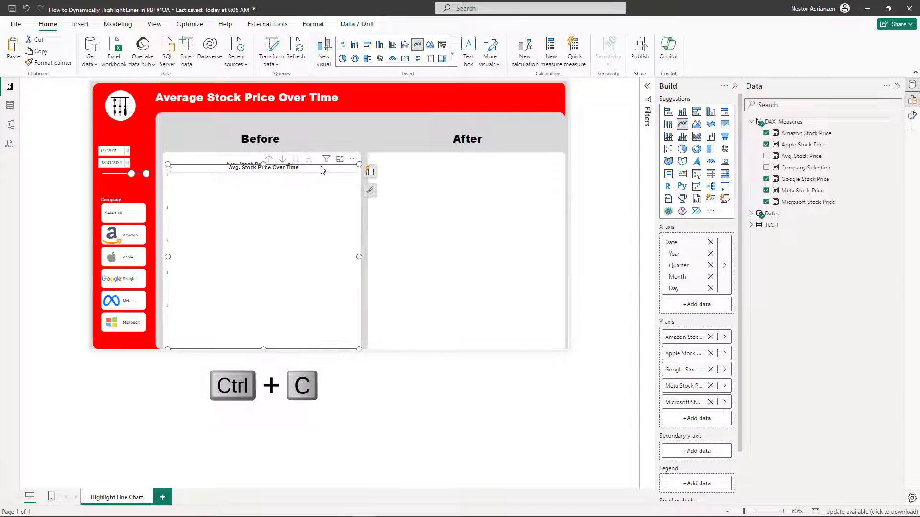
{"action": "key", "text": "ctrl+v"}
{"action": "left_click_drag", "start_coordinate": [511, 162], "coordinate": [525, 166]}
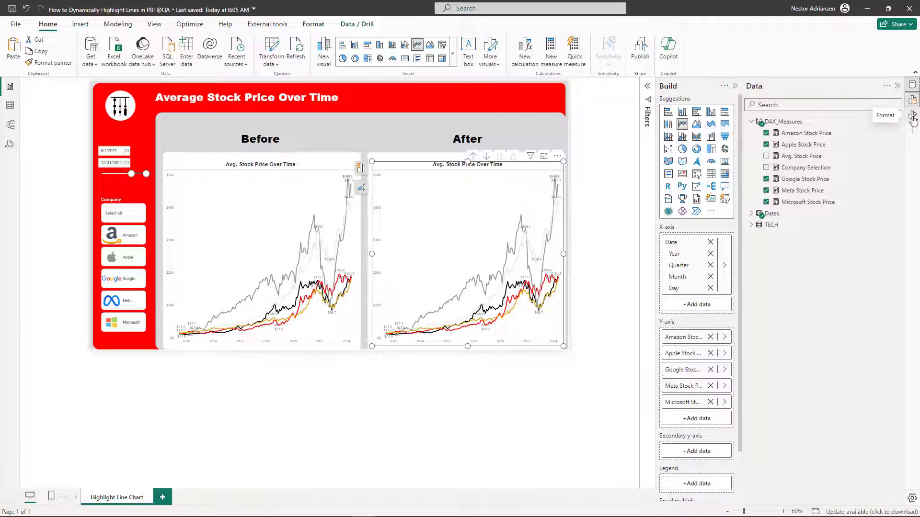
In the After chart's Lines formatting, colour the Amazon Stock Price series White, 30% darker.
{"action": "left_click", "coordinate": [912, 101]}
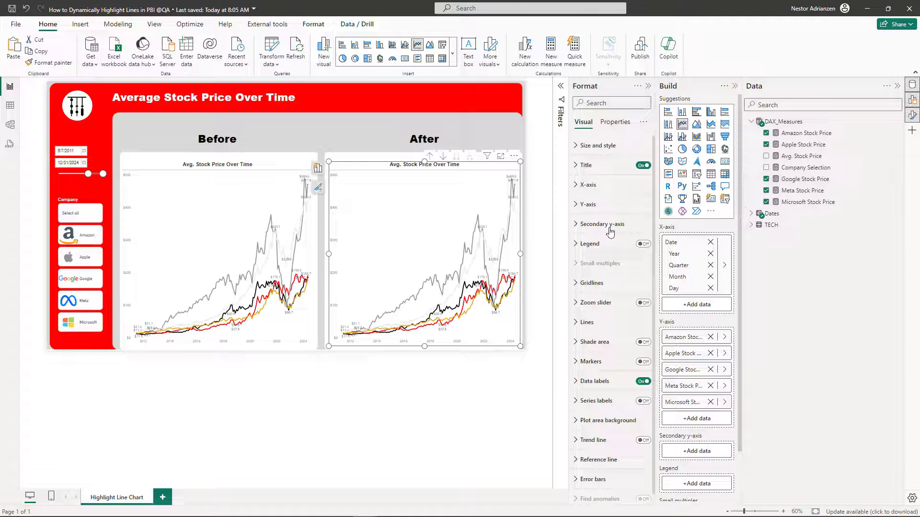
{"action": "left_click", "coordinate": [588, 322]}
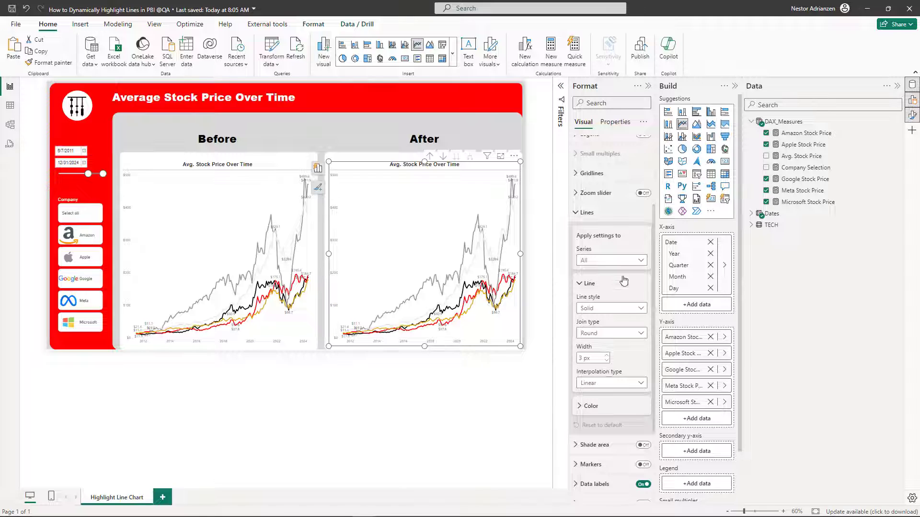
{"action": "scroll", "coordinate": [623, 278], "scroll_direction": "down", "scroll_amount": 1}
{"action": "left_click", "coordinate": [641, 207]}
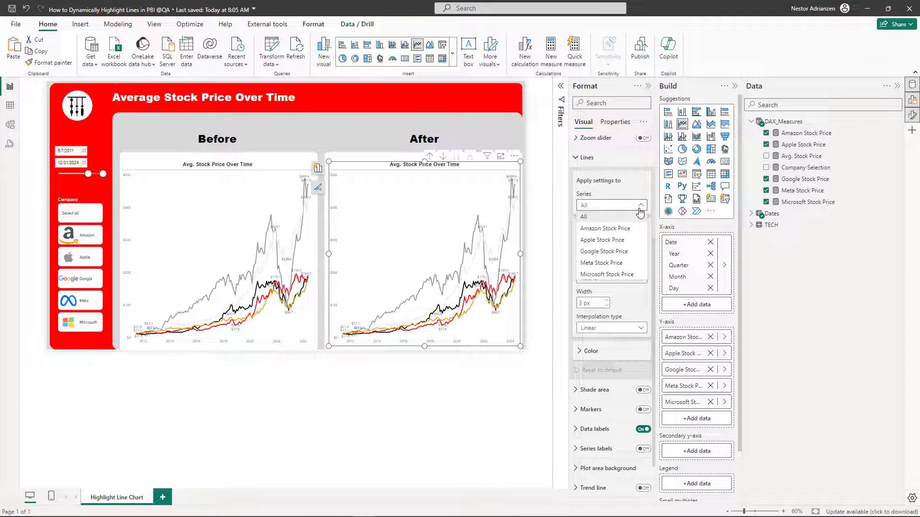
{"action": "left_click", "coordinate": [619, 228]}
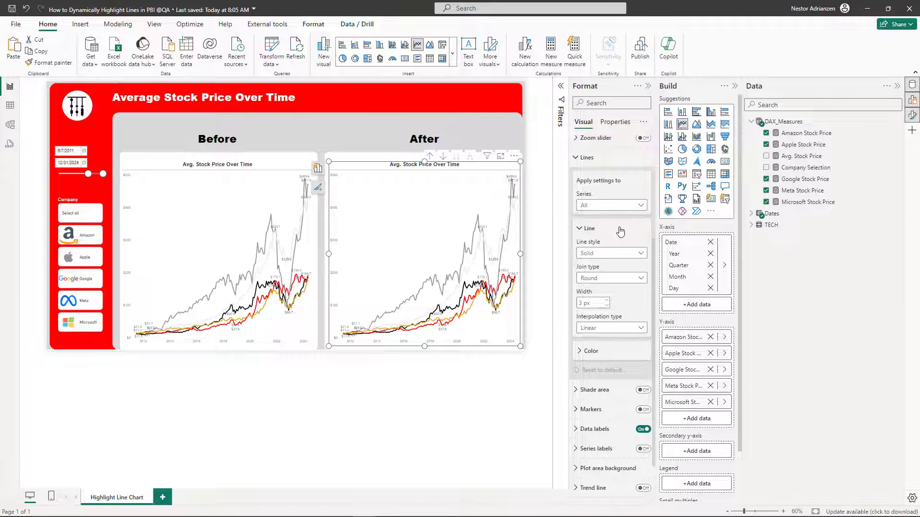
{"action": "scroll", "coordinate": [618, 235], "scroll_direction": "down", "scroll_amount": 1}
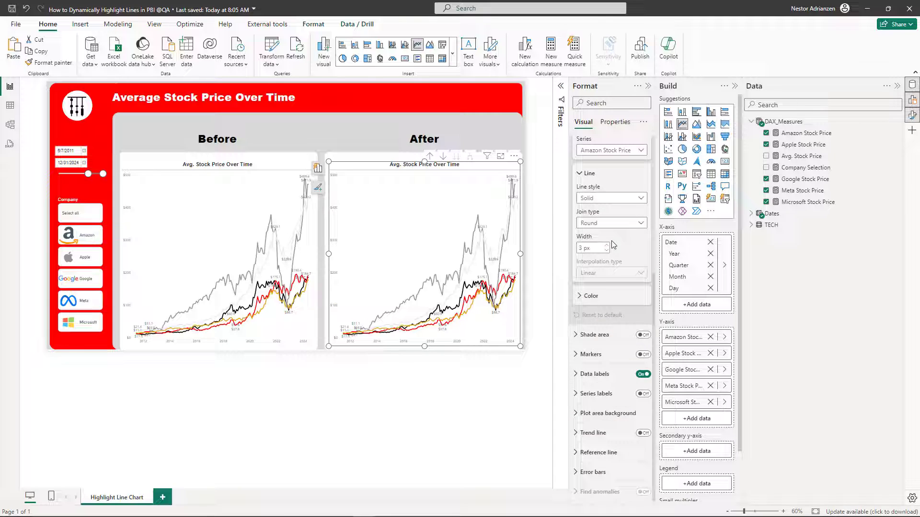
{"action": "left_click", "coordinate": [595, 298]}
{"action": "left_click", "coordinate": [589, 321]}
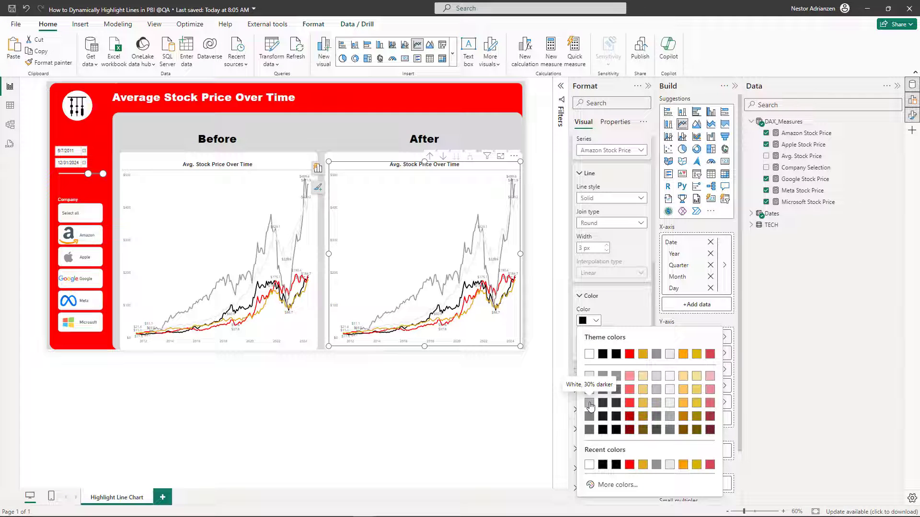
{"action": "left_click", "coordinate": [589, 406]}
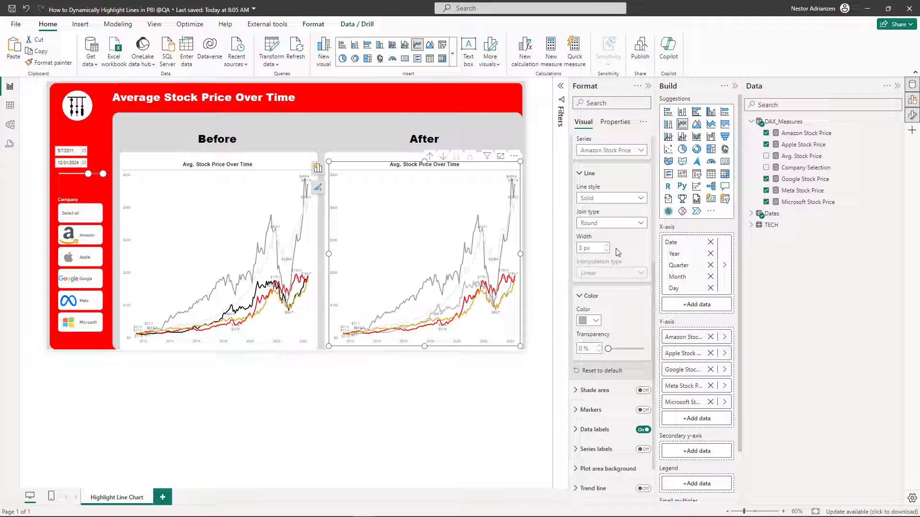
Recolour the Apple and Google Stock Price lines White, 30% darker.
{"action": "scroll", "coordinate": [637, 260], "scroll_direction": "up", "scroll_amount": 2}
{"action": "scroll", "coordinate": [637, 259], "scroll_direction": "up", "scroll_amount": 2}
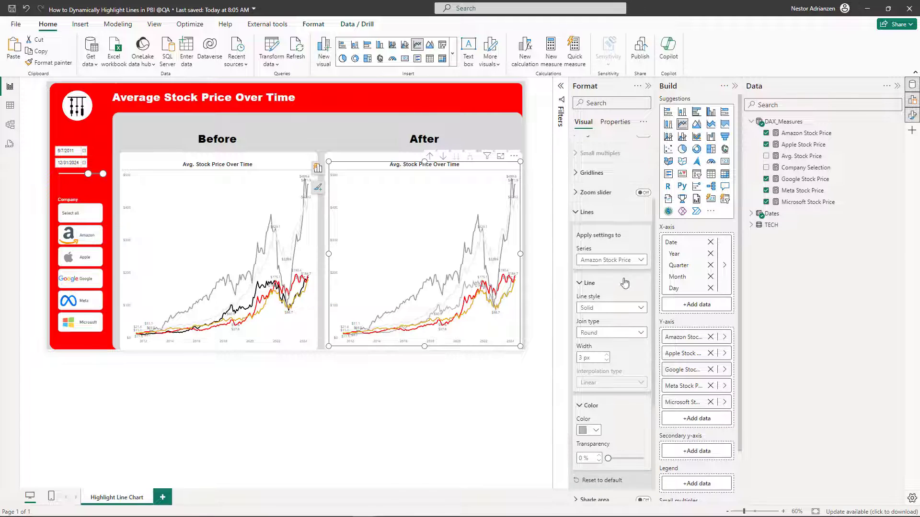
{"action": "left_click", "coordinate": [625, 260]}
{"action": "left_click", "coordinate": [605, 295]}
{"action": "scroll", "coordinate": [601, 287], "scroll_direction": "down", "scroll_amount": 3}
{"action": "left_click", "coordinate": [594, 267]}
{"action": "left_click", "coordinate": [589, 409]}
{"action": "scroll", "coordinate": [613, 288], "scroll_direction": "up", "scroll_amount": 2}
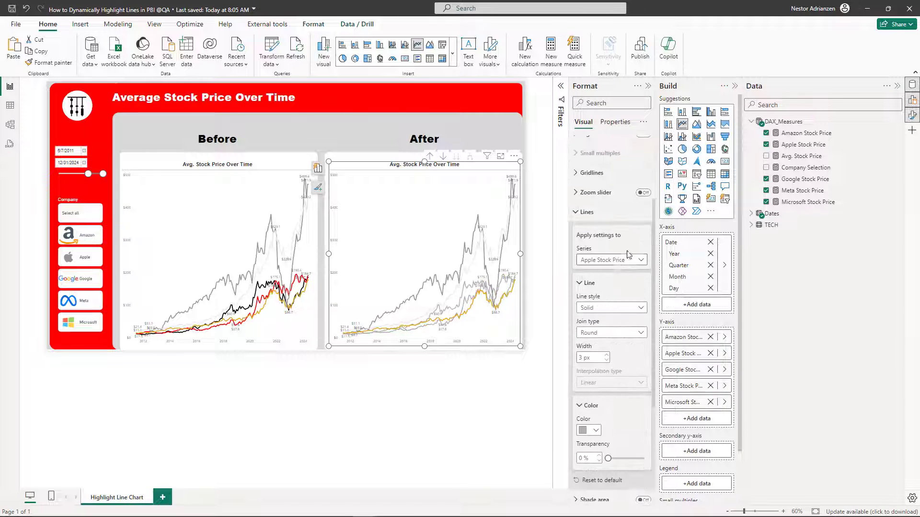
{"action": "left_click", "coordinate": [625, 260]}
{"action": "left_click", "coordinate": [605, 305]}
{"action": "scroll", "coordinate": [605, 287], "scroll_direction": "down", "scroll_amount": 3}
{"action": "left_click", "coordinate": [595, 267]}
{"action": "left_click", "coordinate": [589, 409]}
Recolour the next company's stock price line White, 30% darker as well.
{"action": "scroll", "coordinate": [605, 288], "scroll_direction": "up", "scroll_amount": 2}
{"action": "scroll", "coordinate": [605, 288], "scroll_direction": "down", "scroll_amount": 2}
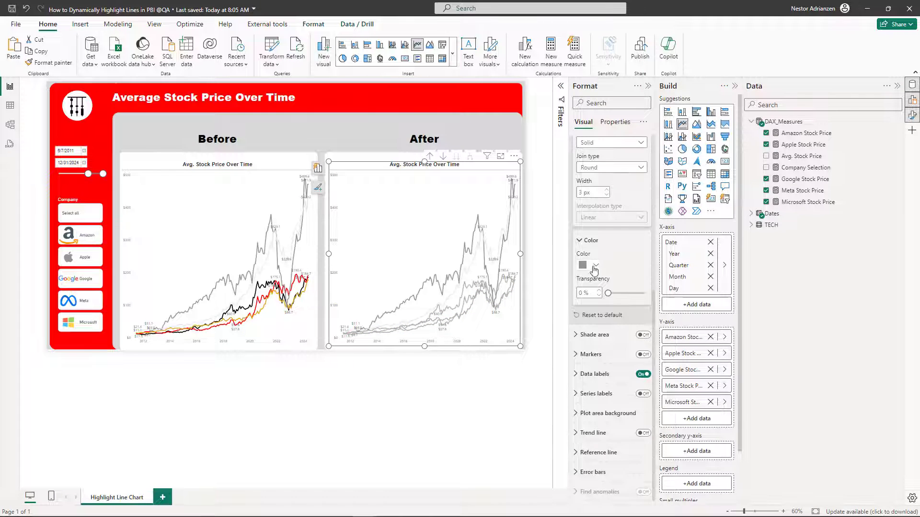
{"action": "scroll", "coordinate": [604, 268], "scroll_direction": "up", "scroll_amount": 2}
{"action": "left_click", "coordinate": [611, 204]}
{"action": "left_click", "coordinate": [604, 277]}
{"action": "scroll", "coordinate": [605, 269], "scroll_direction": "down", "scroll_amount": 2}
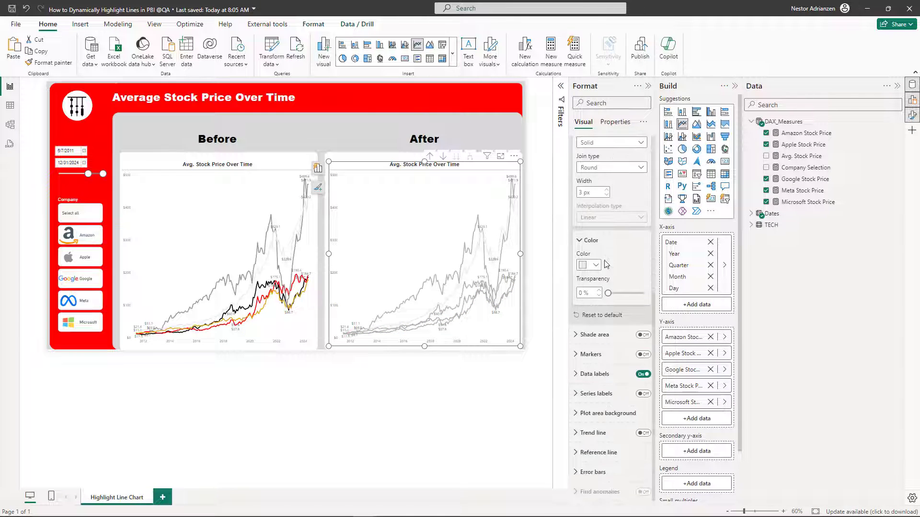
{"action": "left_click", "coordinate": [595, 265]}
{"action": "left_click", "coordinate": [590, 409]}
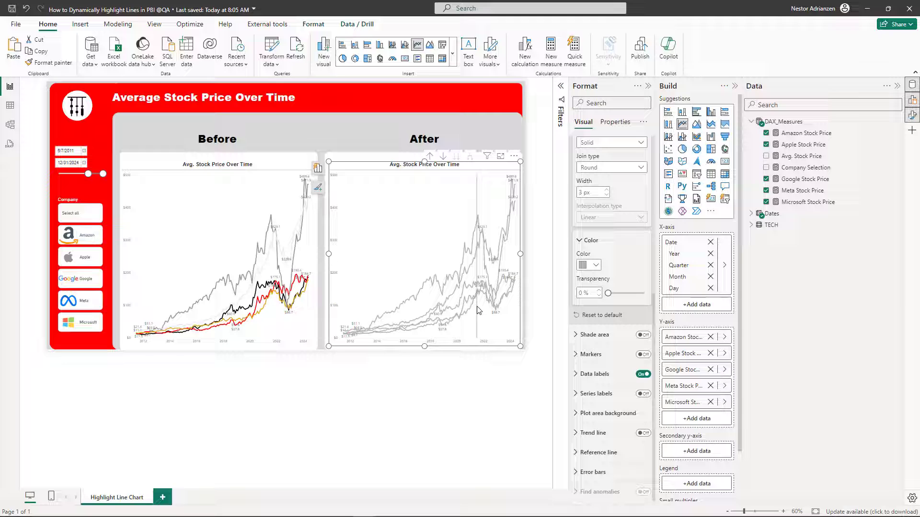
{"action": "left_click", "coordinate": [490, 136]}
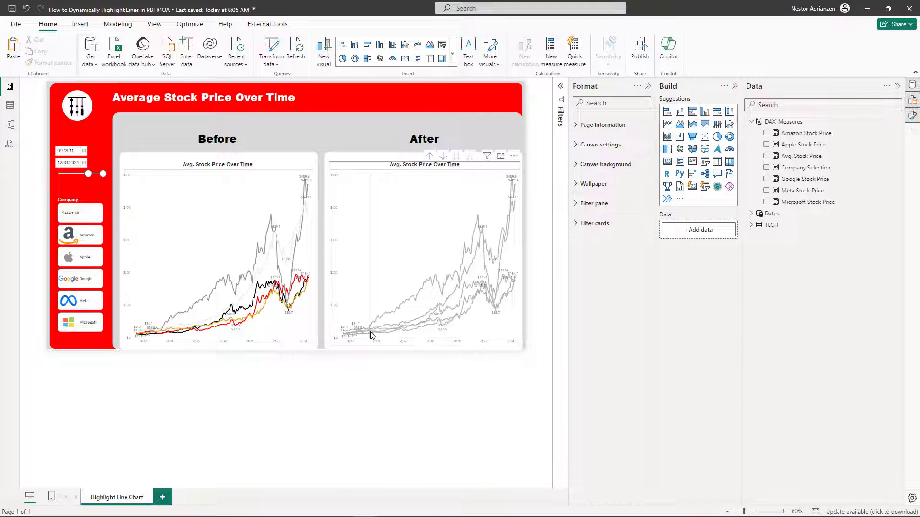
{"action": "mouse_move", "coordinate": [489, 258]}
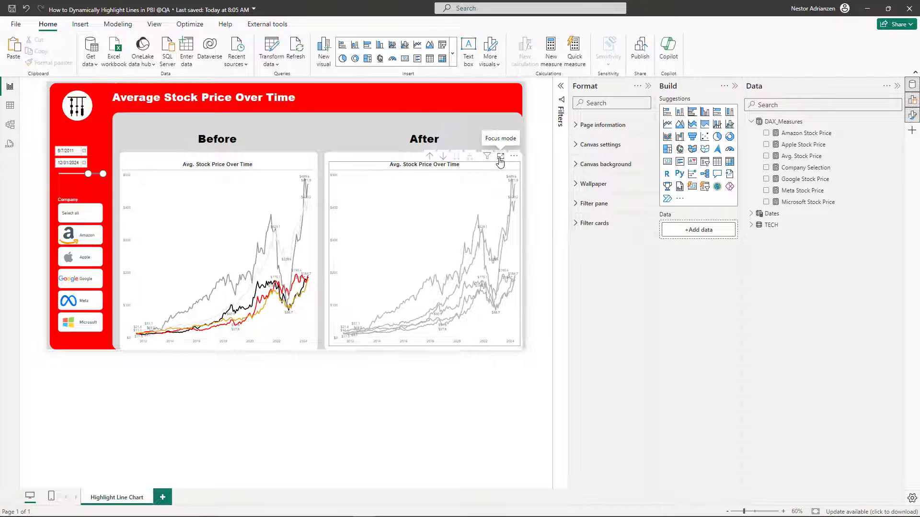
Create a new measure in the DAX_Measures table named Highlighted Company.
{"action": "left_click", "coordinate": [795, 121]}
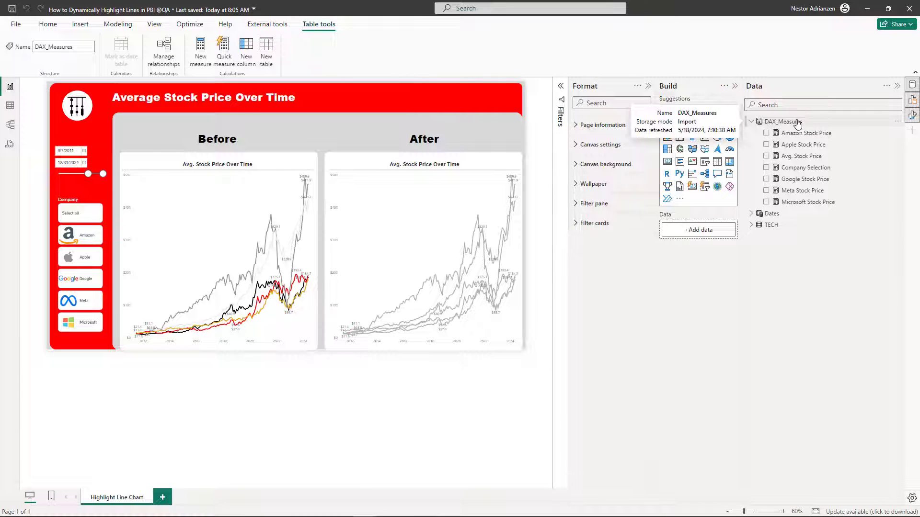
{"action": "right_click", "coordinate": [796, 123]}
{"action": "left_click", "coordinate": [838, 139]}
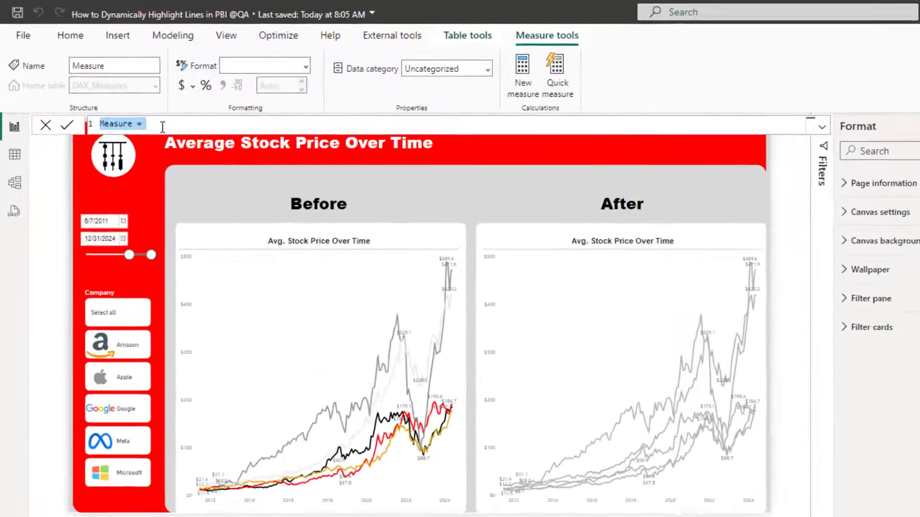
{"action": "type", "text": "Hi"}
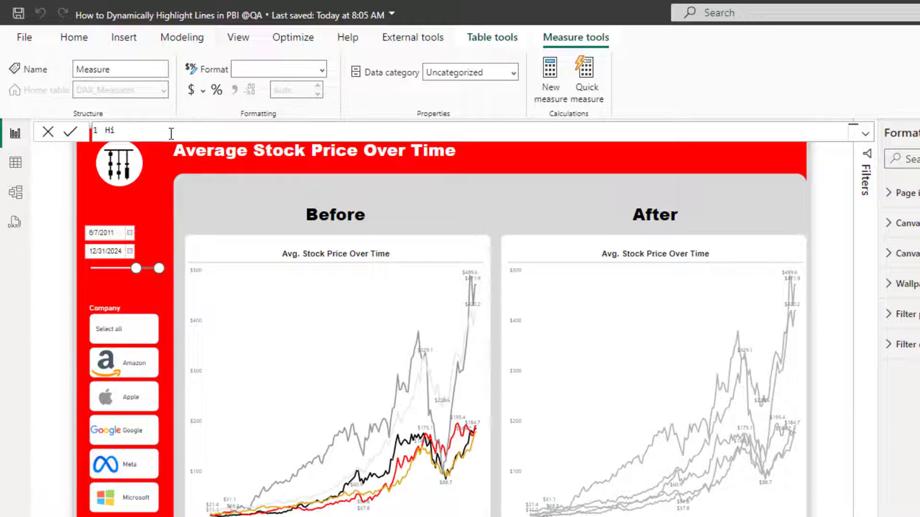
{"action": "type", "text": "ghli"}
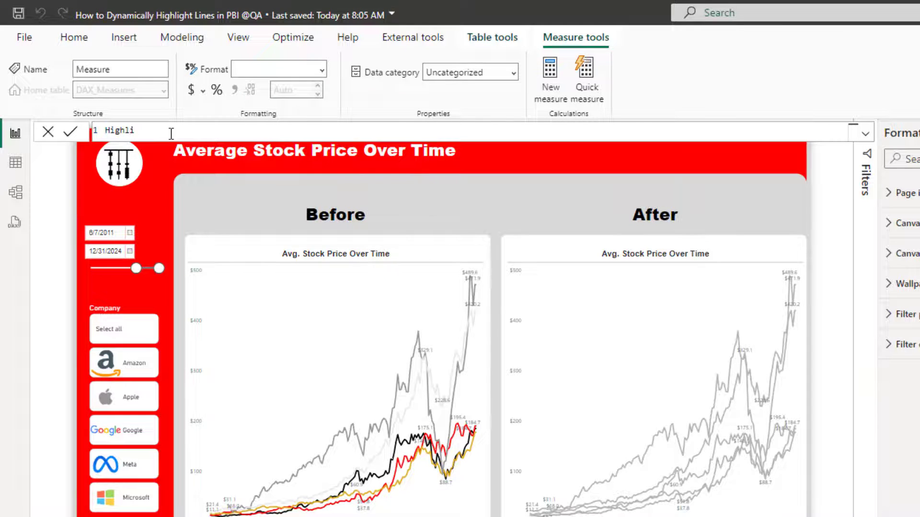
{"action": "type", "text": "ghted Compa"}
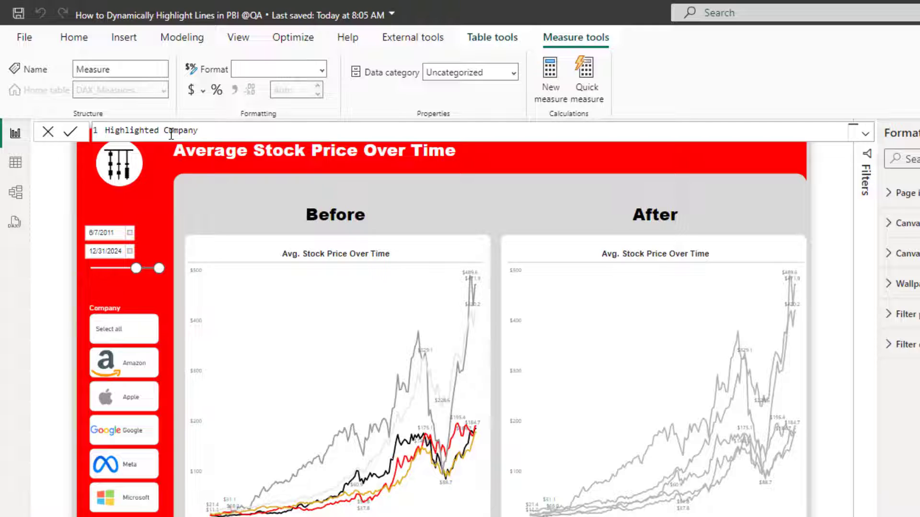
{"action": "type", "text": "ny"}
{"action": "key", "text": "shift+Return"}
Start the formula as CALCULATE([Avg. Stock Price], on indented lines.
{"action": "type", "text": "Cal"}
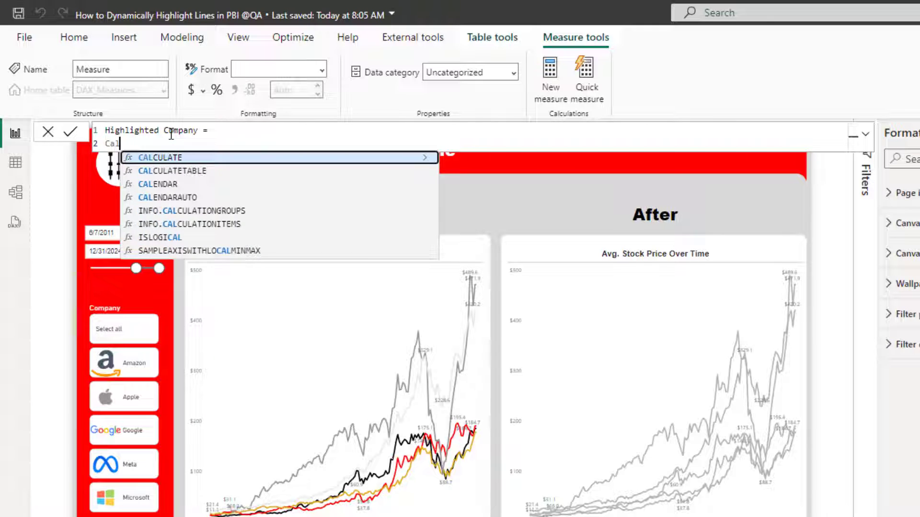
{"action": "key", "text": "Tab"}
{"action": "key", "text": "shift+Return"}
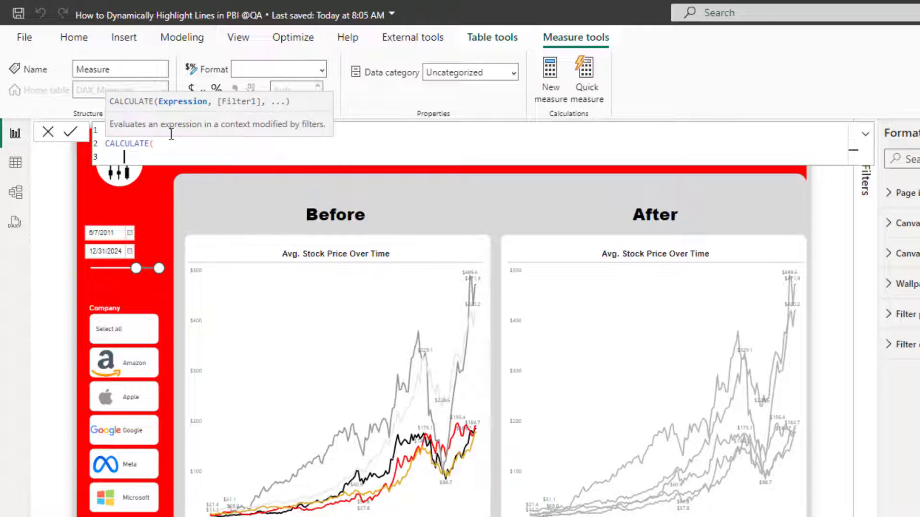
{"action": "type", "text": "[av"}
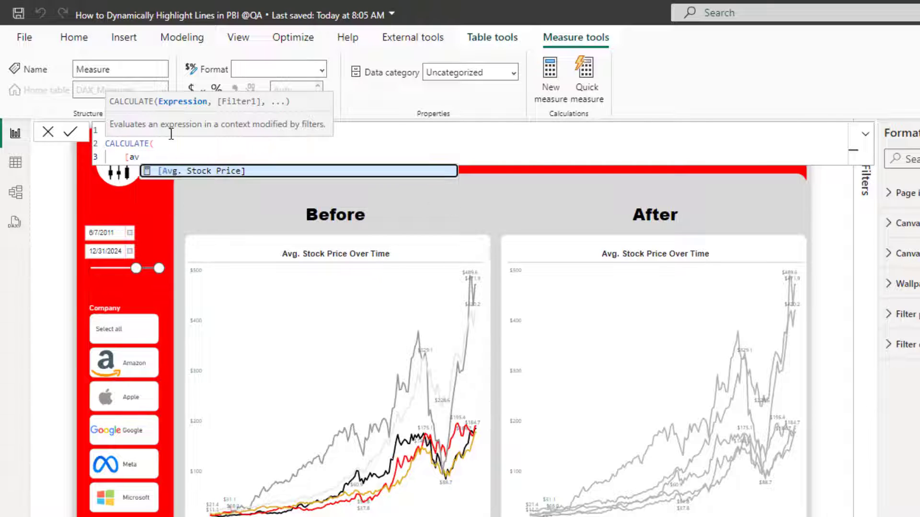
{"action": "key", "text": "Tab"}
{"action": "type", "text": ","}
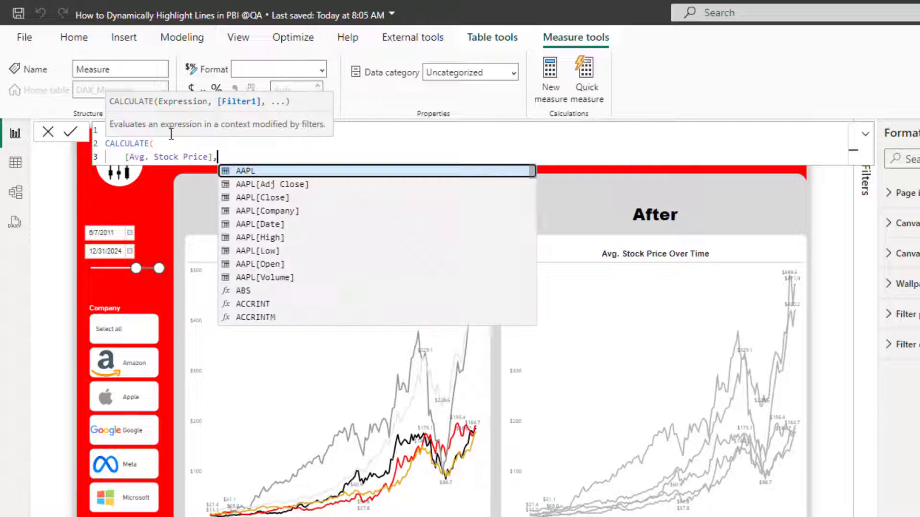
{"action": "key", "text": "shift+Return"}
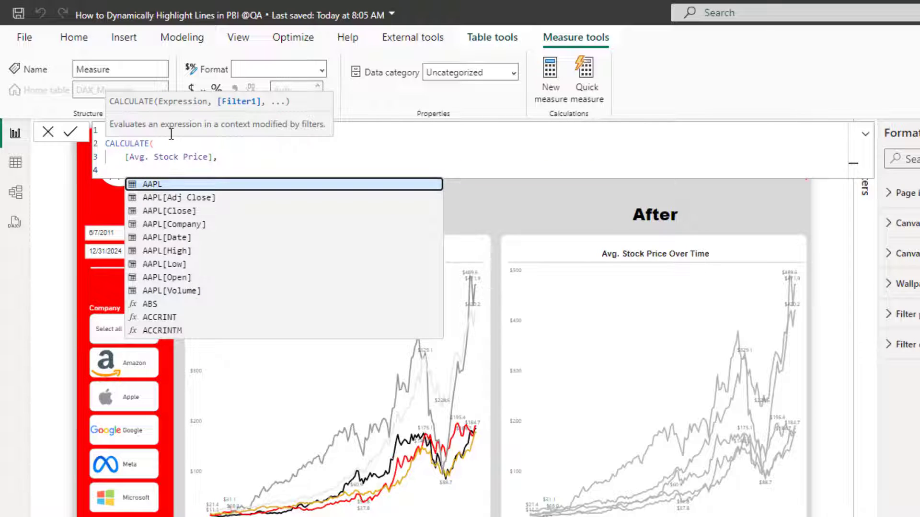
Add the filter TECH[Company] = SELECTEDVALUE(TECH[Company]) and a new line for the closing bracket.
{"action": "type", "text": "comp"}
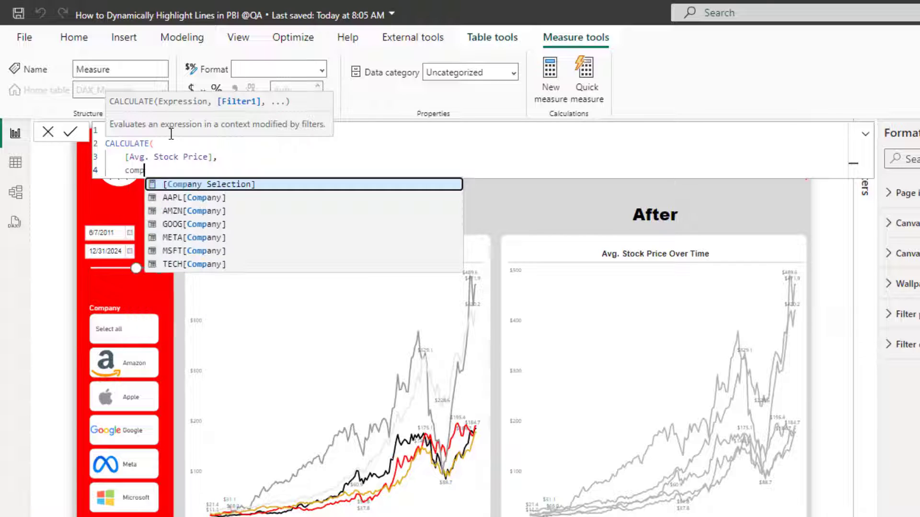
{"action": "key", "text": "Down"}
{"action": "key", "text": "Down"}
{"action": "key", "text": "Down"}
{"action": "key", "text": "Down"}
{"action": "key", "text": "Down"}
{"action": "key", "text": "Down"}
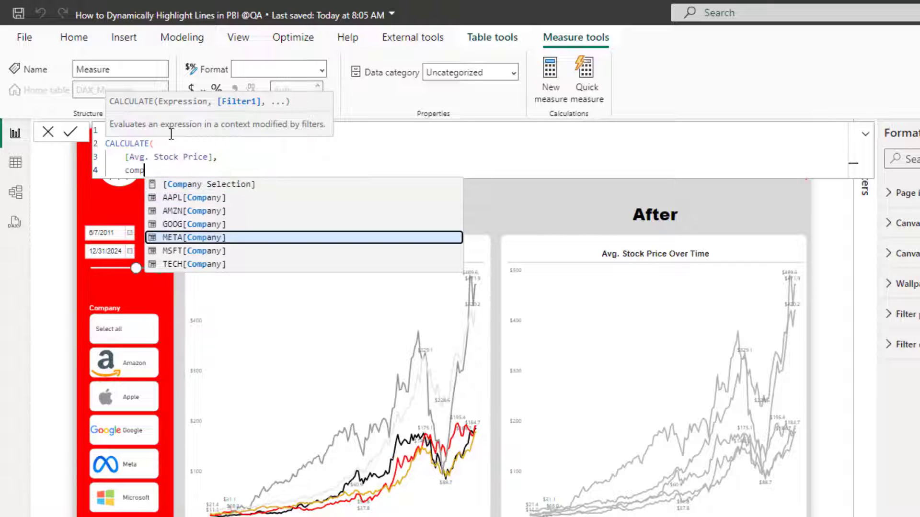
{"action": "key", "text": "Tab"}
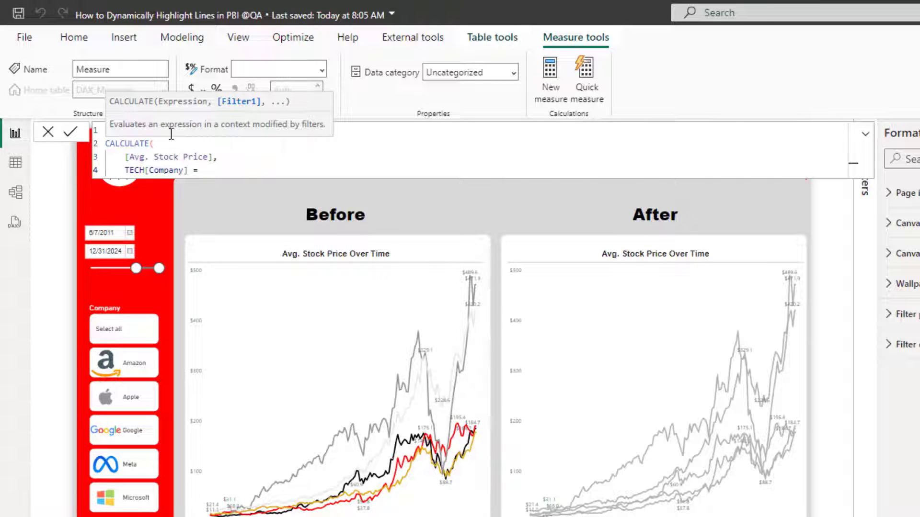
{"action": "type", "text": "= sele"}
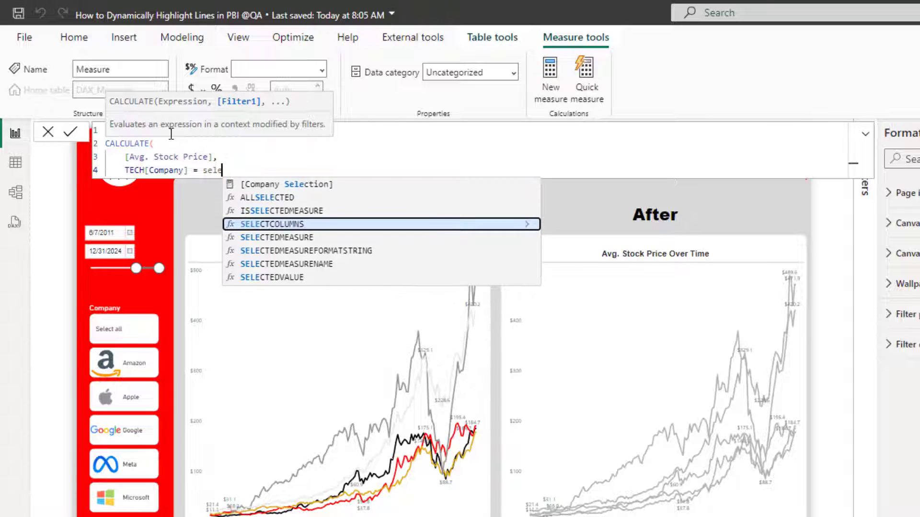
{"action": "key", "text": "Down"}
{"action": "key", "text": "Down"}
{"action": "key", "text": "Down"}
{"action": "key", "text": "Down"}
{"action": "key", "text": "Tab"}
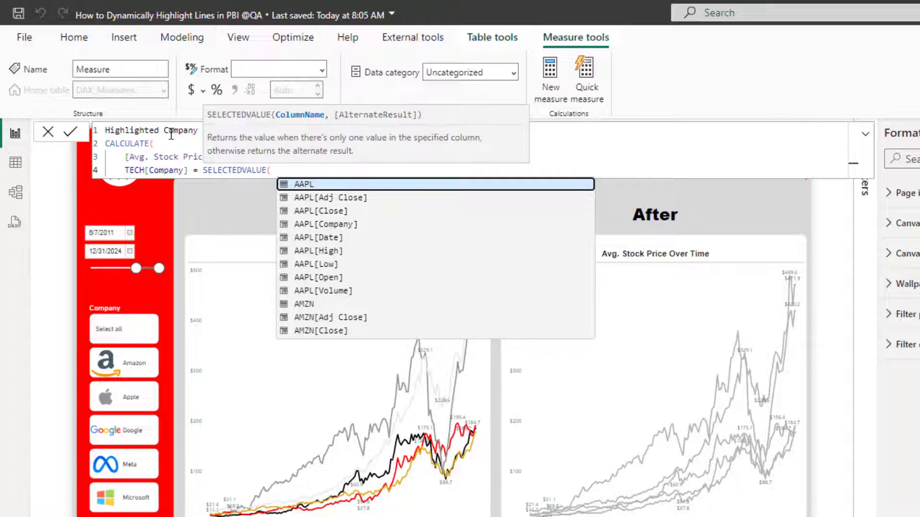
{"action": "type", "text": "tech"}
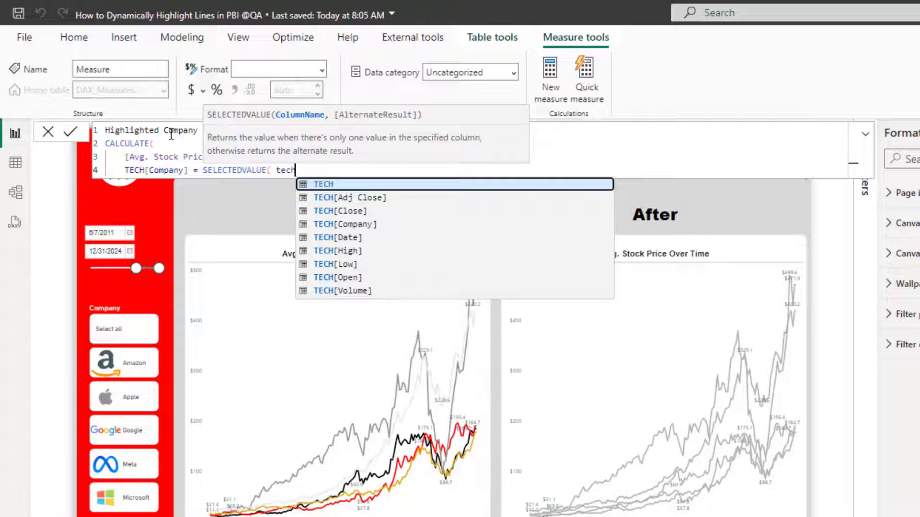
{"action": "key", "text": "Down"}
{"action": "key", "text": "Down"}
{"action": "key", "text": "Down"}
{"action": "key", "text": "Tab"}
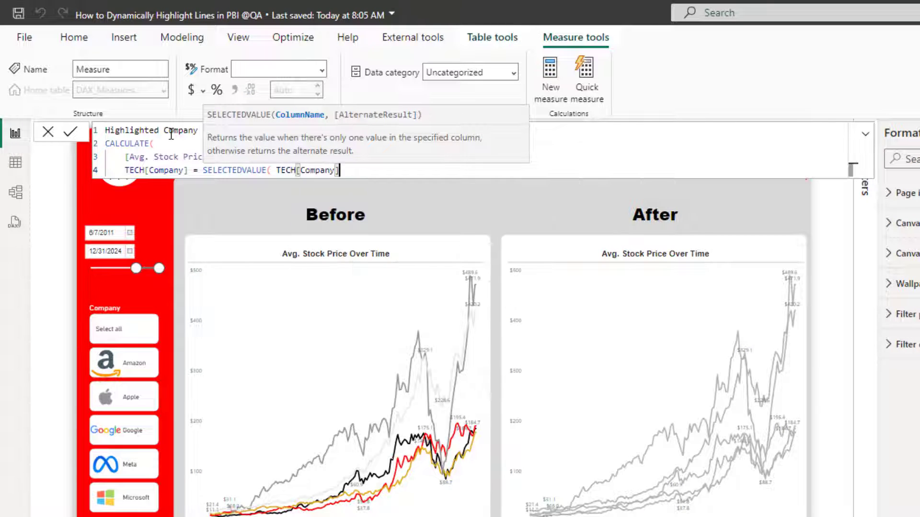
{"action": "type", "text": ")"}
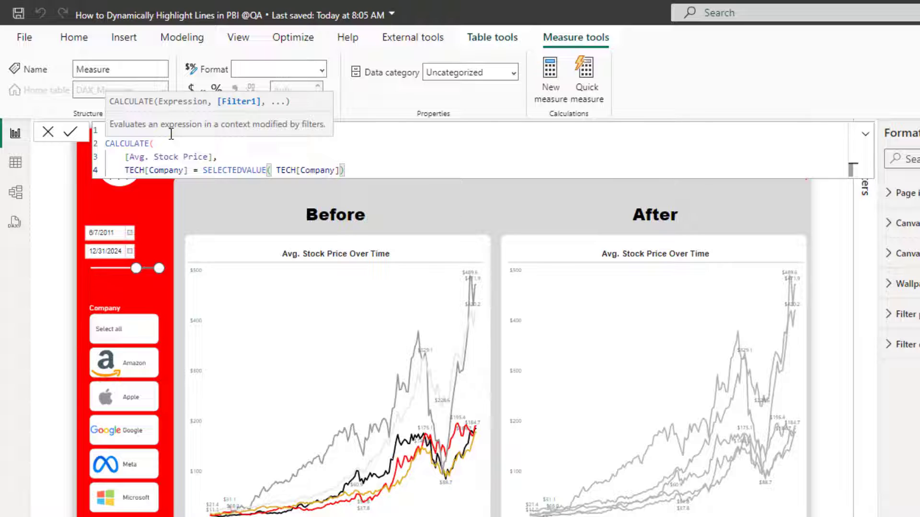
{"action": "key", "text": "shift+Return"}
{"action": "key", "text": "BackSpace"}
Close and commit the Highlighted Company measure, then add it to the After chart.
{"action": "type", "text": ")"}
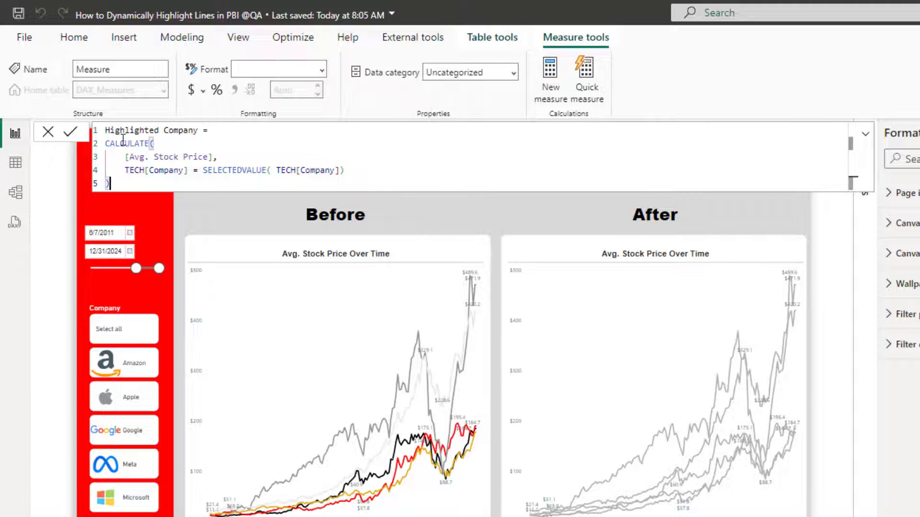
{"action": "left_click", "coordinate": [70, 131]}
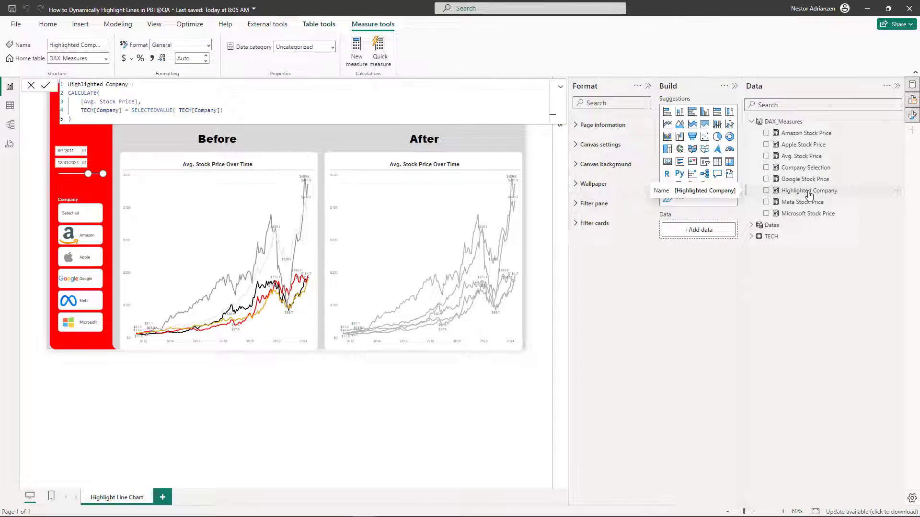
{"action": "left_click_drag", "start_coordinate": [810, 194], "coordinate": [432, 239]}
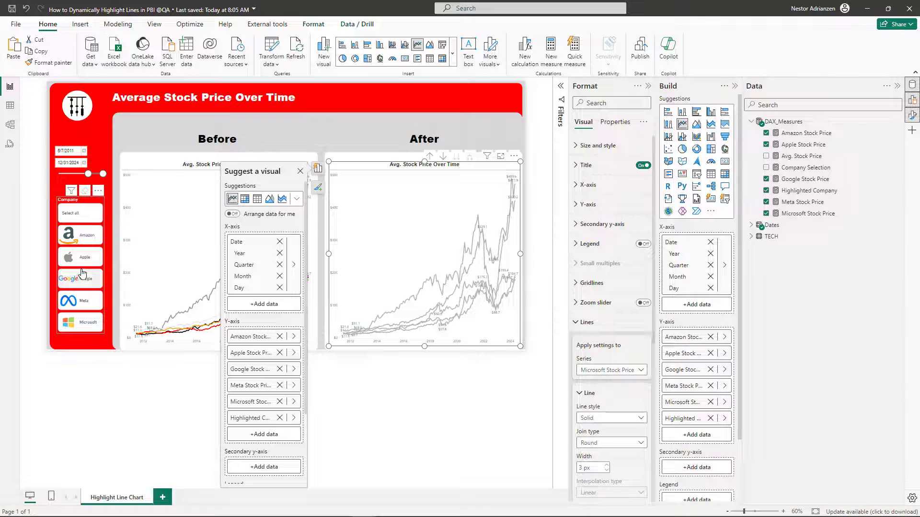
Pick Amazon in the company slicer to show its highlighted orange line.
{"action": "left_click", "coordinate": [80, 239]}
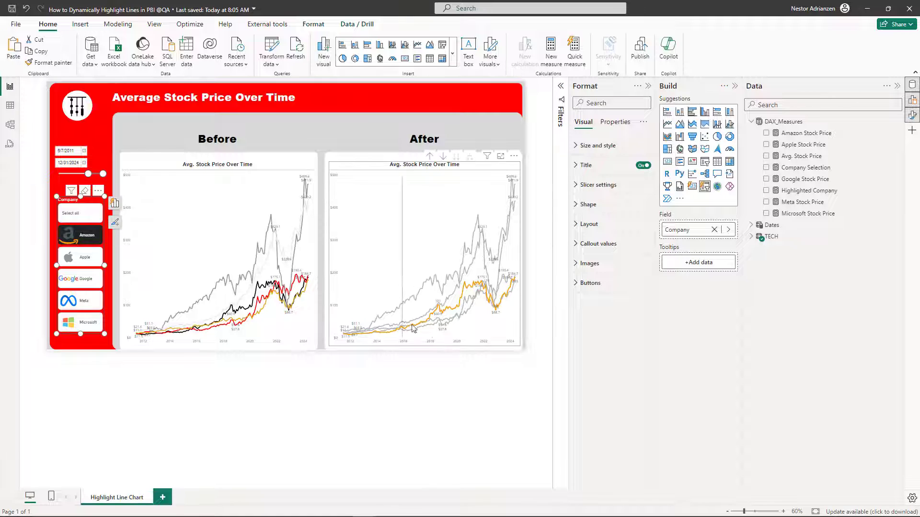
{"action": "left_click", "coordinate": [80, 234]}
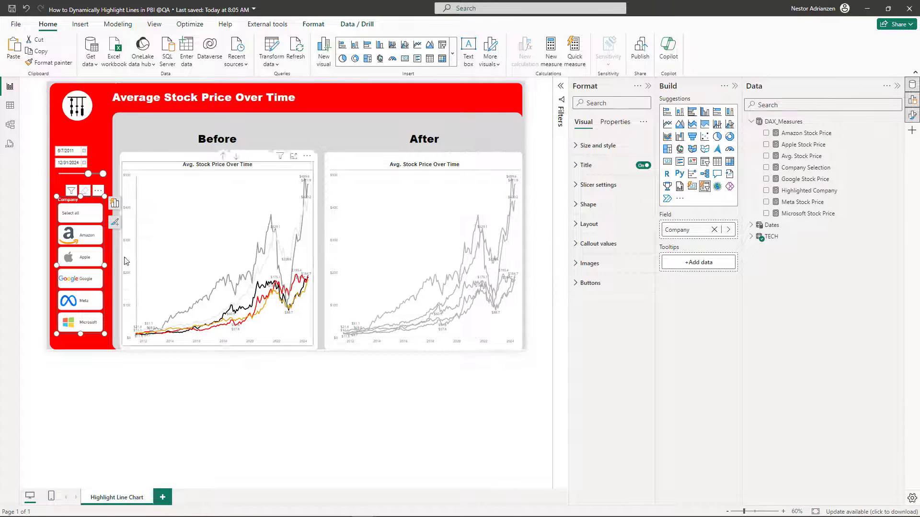
{"action": "left_click", "coordinate": [83, 242]}
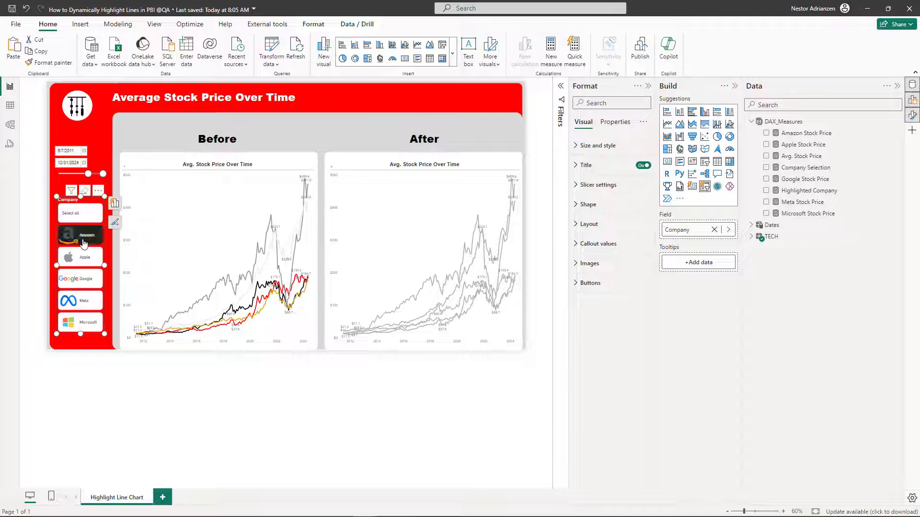
Format the After chart's Highlighted Company series line as red, 5 px wide.
{"action": "left_click", "coordinate": [488, 175]}
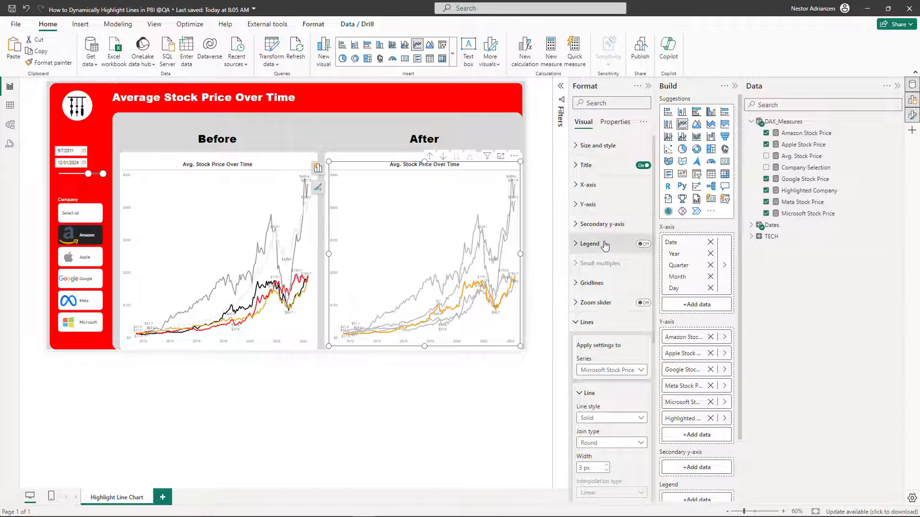
{"action": "scroll", "coordinate": [604, 269], "scroll_direction": "down", "scroll_amount": 3}
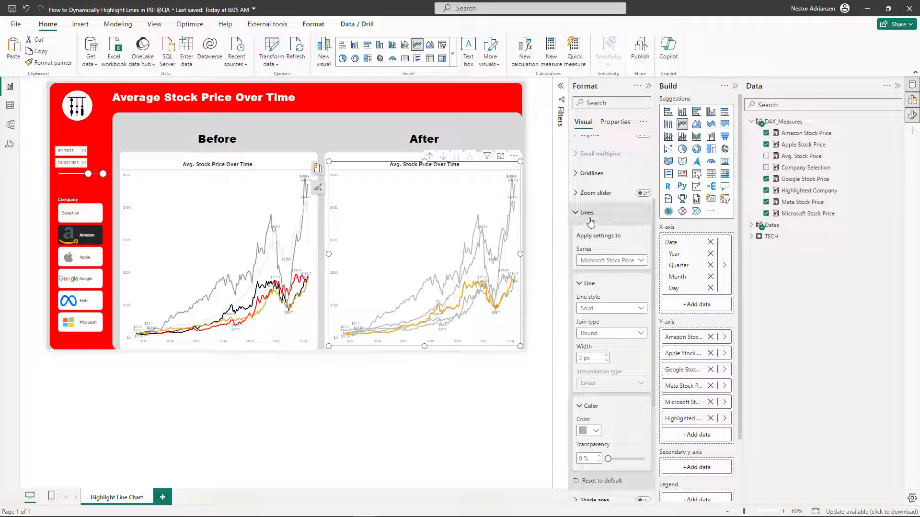
{"action": "left_click", "coordinate": [617, 266]}
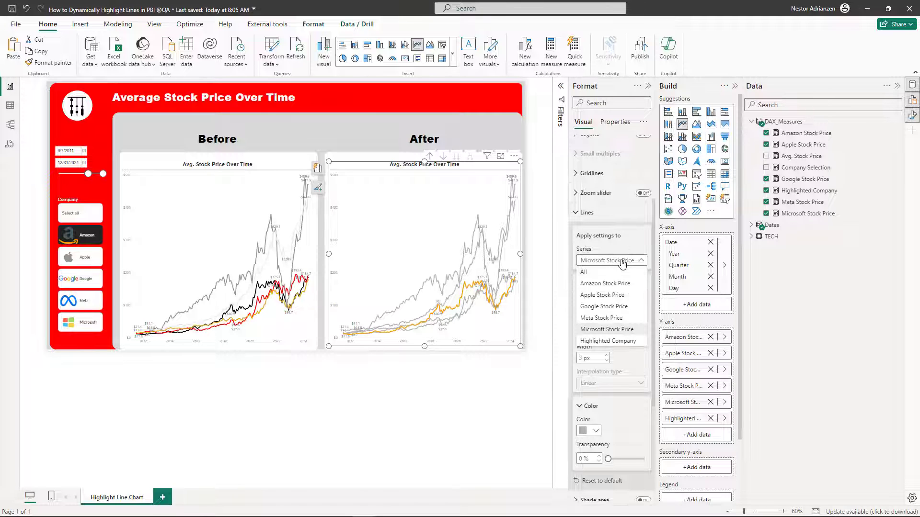
{"action": "left_click", "coordinate": [607, 341]}
{"action": "scroll", "coordinate": [604, 306], "scroll_direction": "down", "scroll_amount": 5}
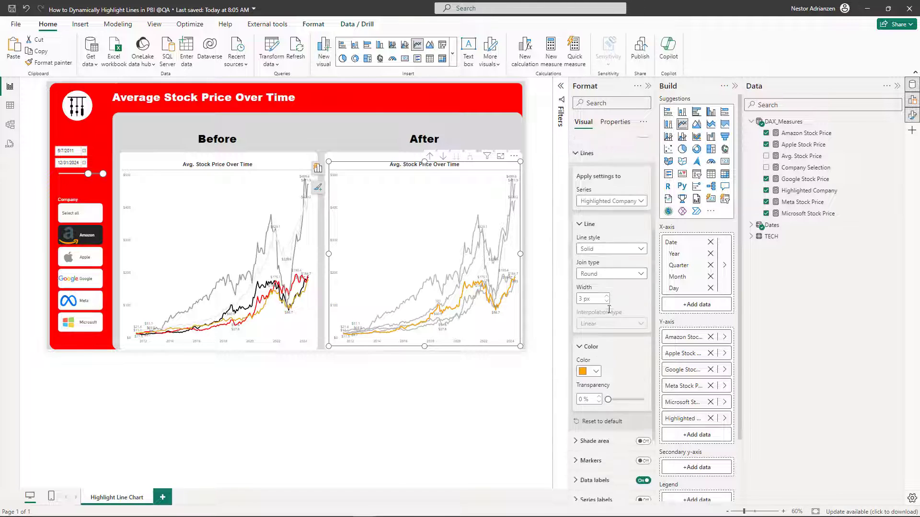
{"action": "left_click", "coordinate": [594, 268]}
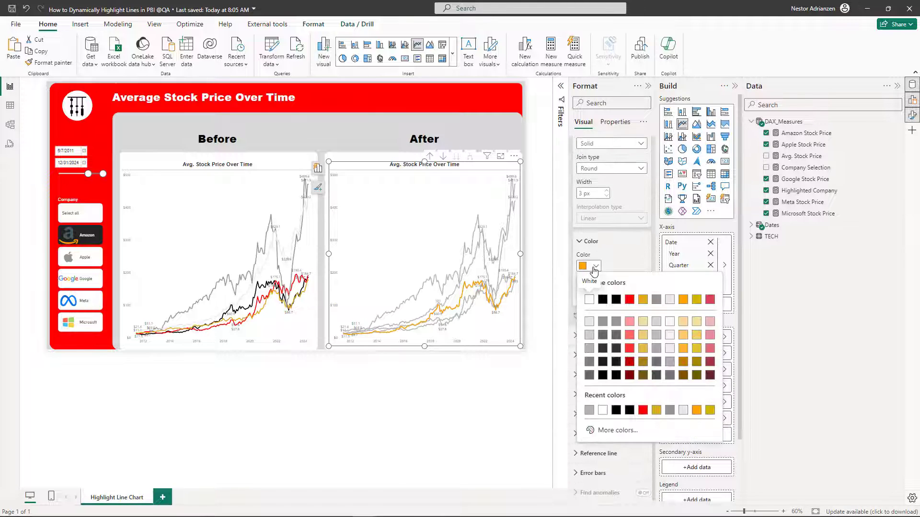
{"action": "left_click", "coordinate": [644, 415]}
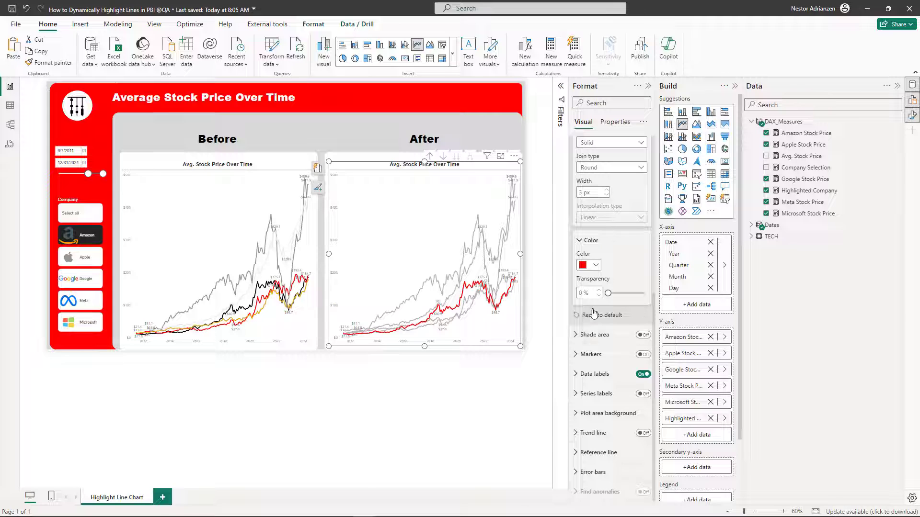
{"action": "scroll", "coordinate": [602, 194], "scroll_direction": "up", "scroll_amount": 2}
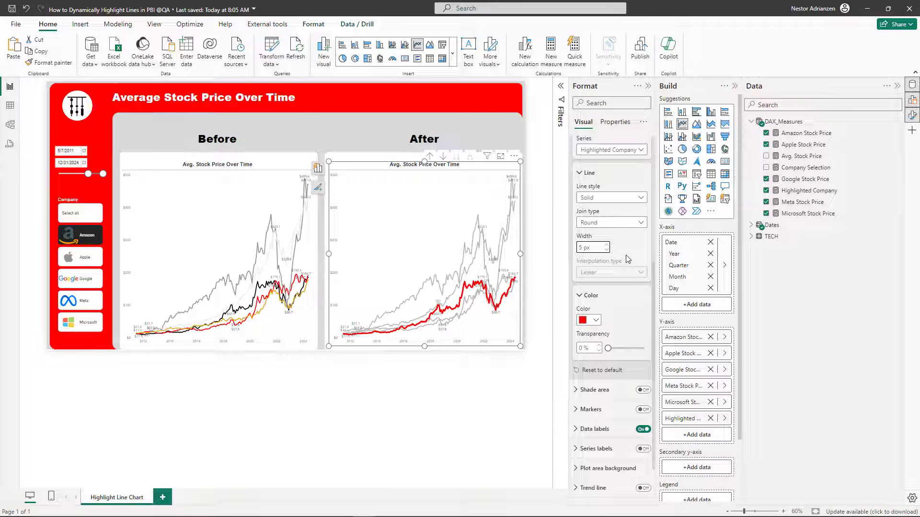
Deselect the chart and collapse the Format and Build panes.
{"action": "left_click", "coordinate": [537, 230]}
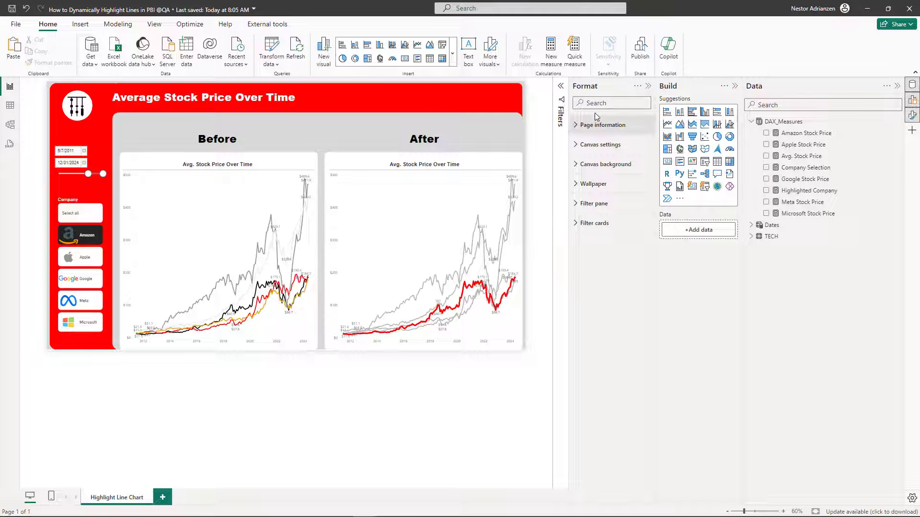
{"action": "left_click", "coordinate": [648, 86]}
{"action": "left_click", "coordinate": [734, 87]}
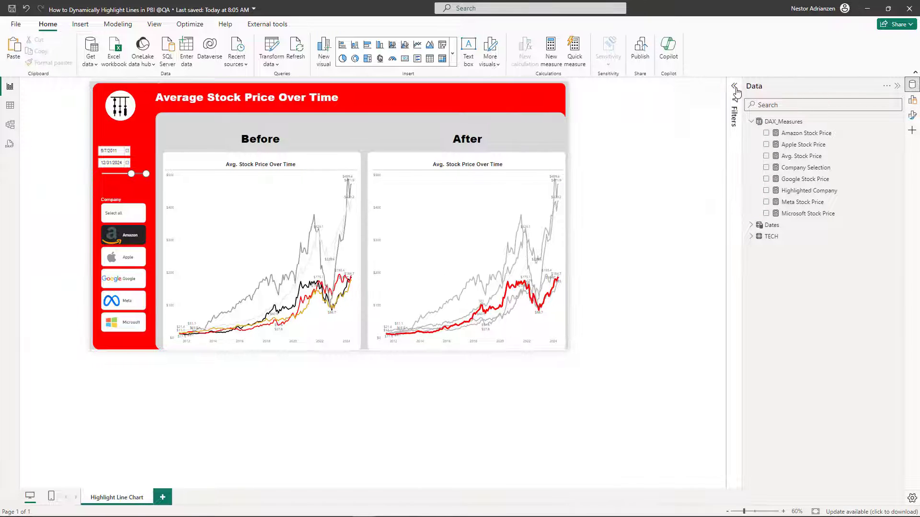
{"action": "scroll", "coordinate": [664, 277], "scroll_direction": "up", "scroll_amount": 2}
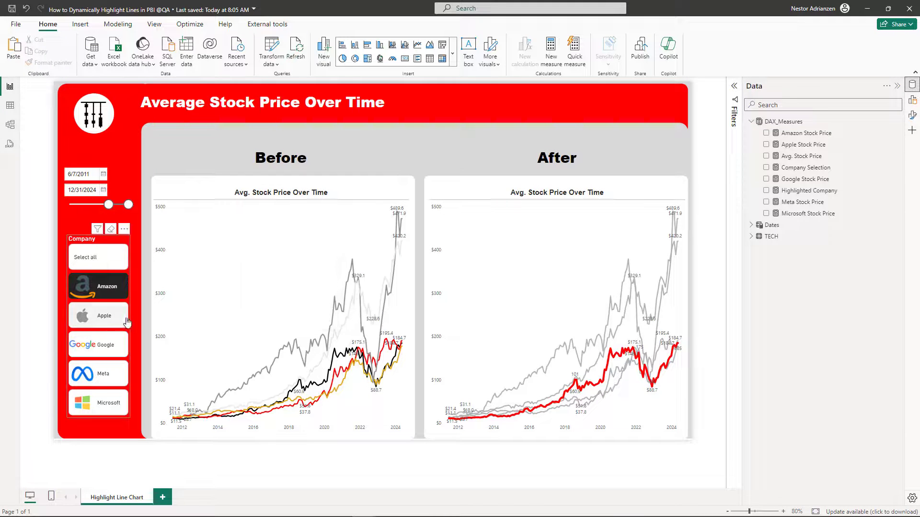
Pick Apple, Google, then Meta in the company slicer to check the red highlight.
{"action": "left_click", "coordinate": [109, 322]}
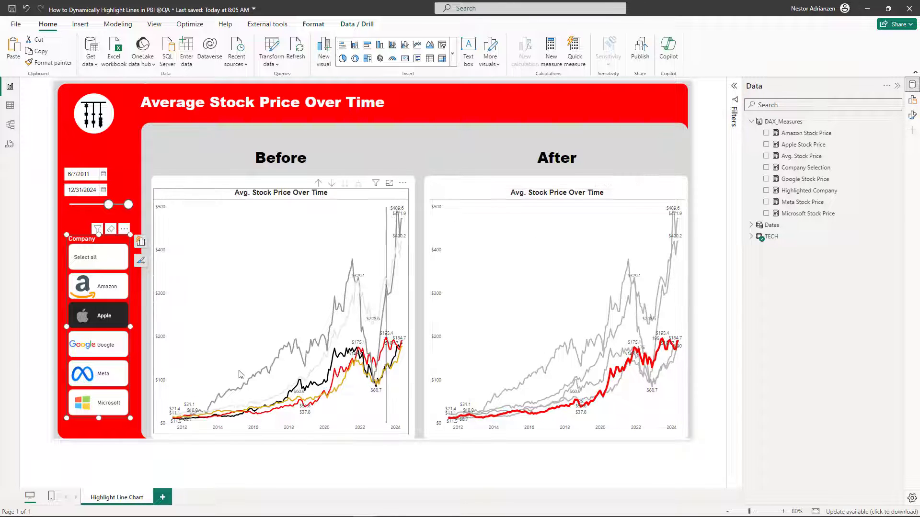
{"action": "left_click", "coordinate": [99, 348]}
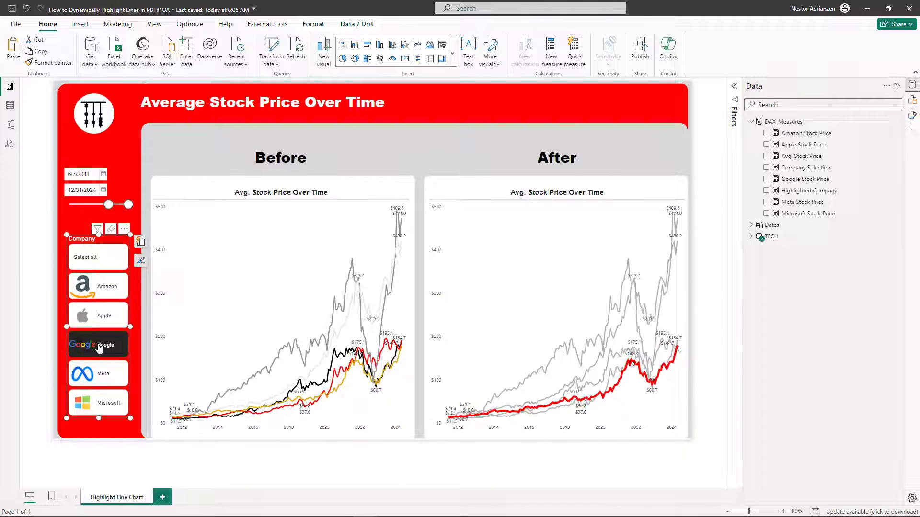
{"action": "left_click", "coordinate": [100, 379]}
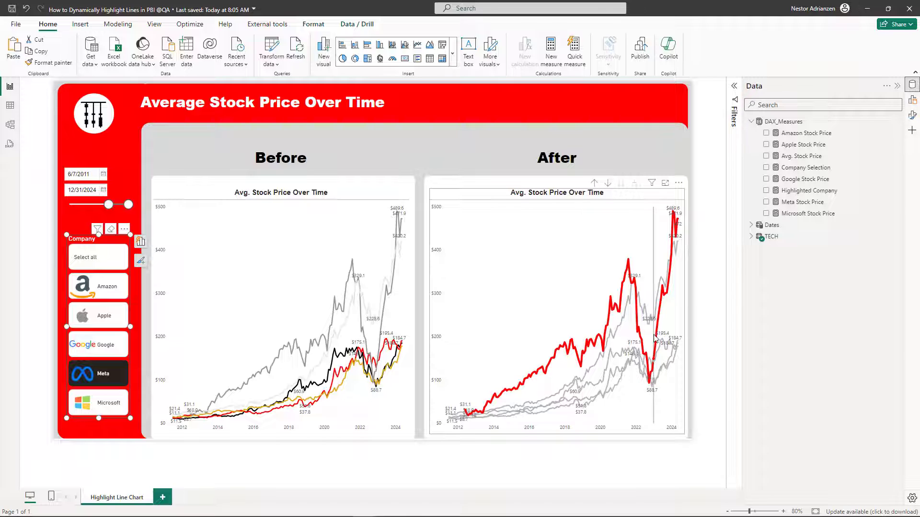
{"action": "mouse_move", "coordinate": [636, 345]}
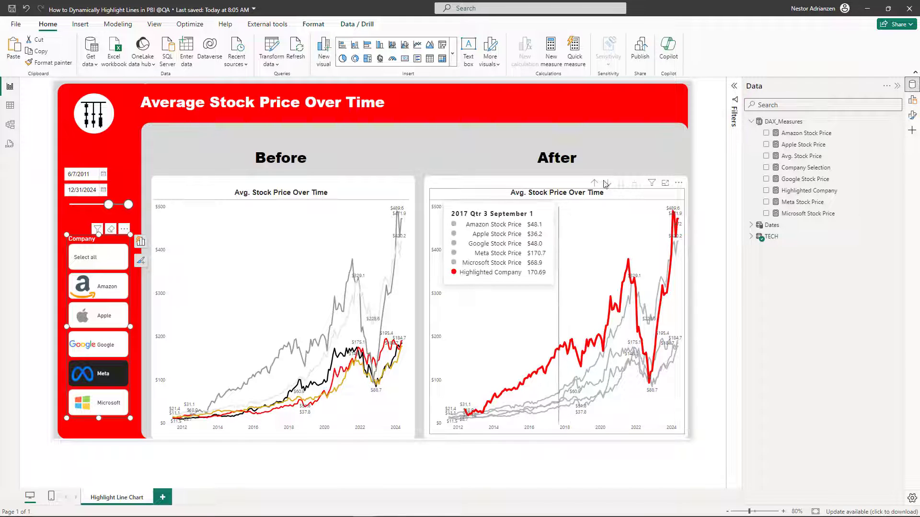
Turn Shade area On in the After chart's format options.
{"action": "left_click", "coordinate": [624, 199]}
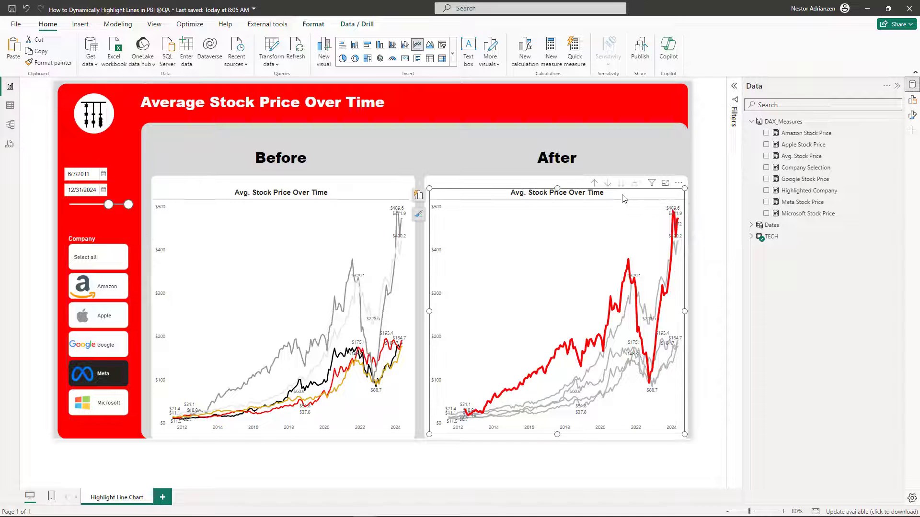
{"action": "left_click", "coordinate": [734, 89]}
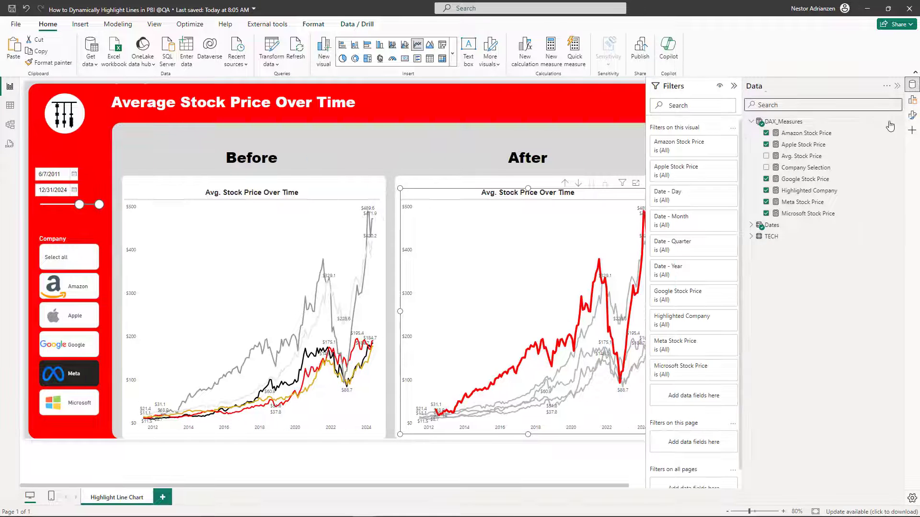
{"action": "left_click", "coordinate": [733, 88]}
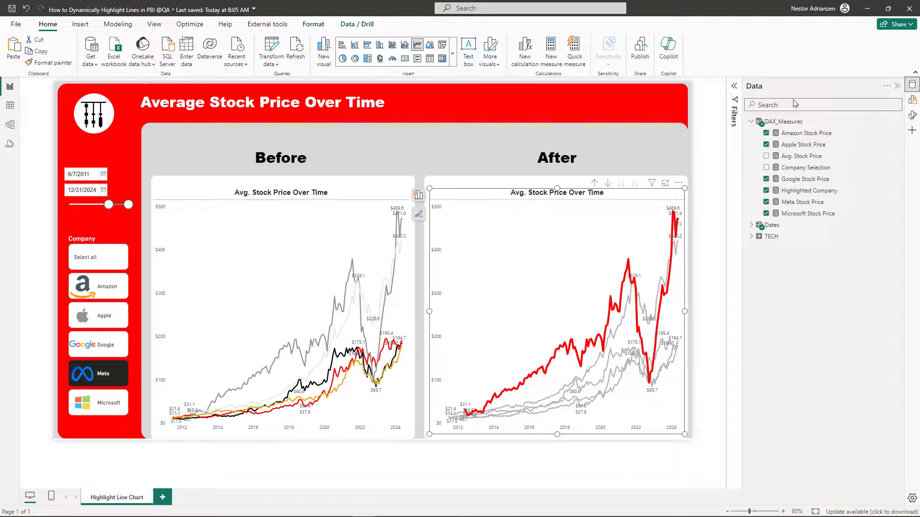
{"action": "left_click", "coordinate": [913, 117]}
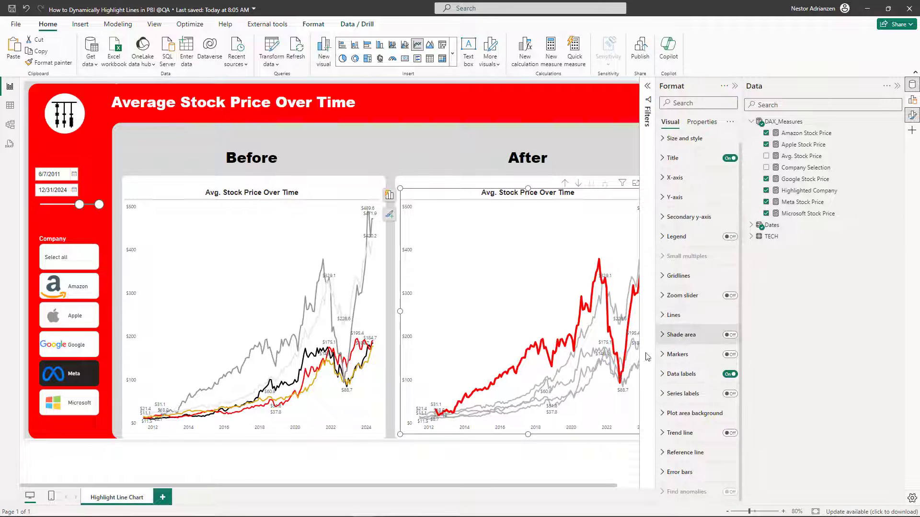
{"action": "left_click_drag", "start_coordinate": [577, 487], "coordinate": [598, 488]}
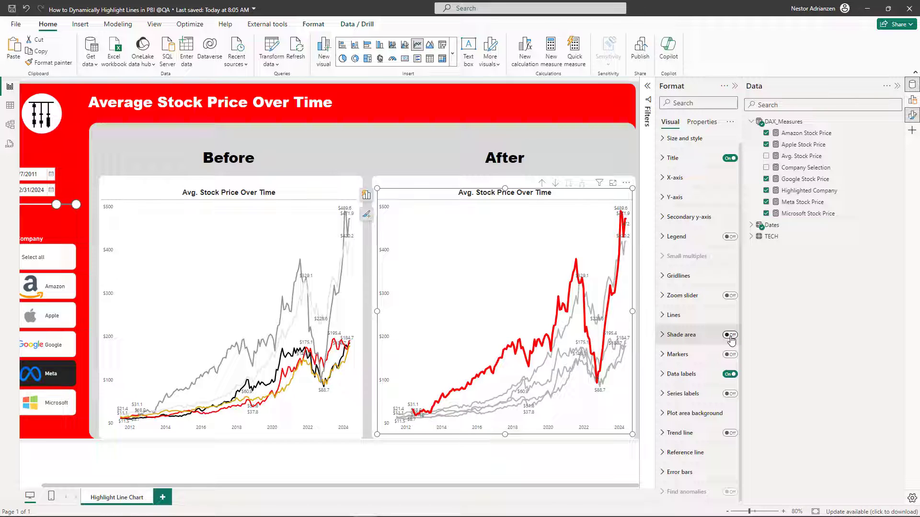
{"action": "left_click", "coordinate": [729, 335]}
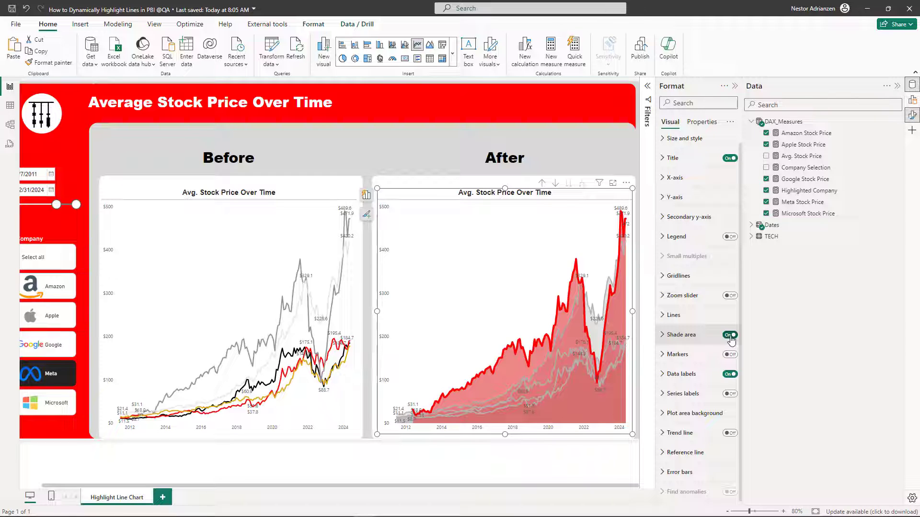
{"action": "left_click", "coordinate": [64, 323]}
{"action": "left_click", "coordinate": [52, 288]}
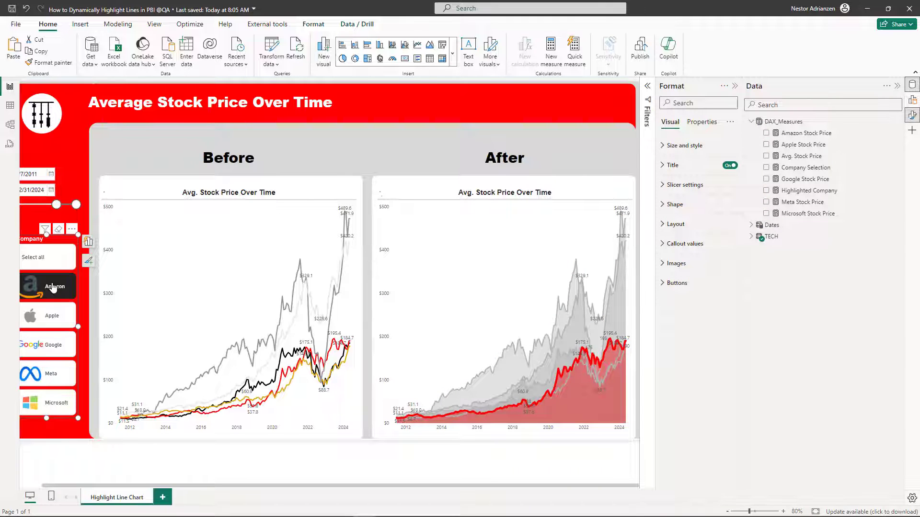
{"action": "left_click", "coordinate": [50, 317]}
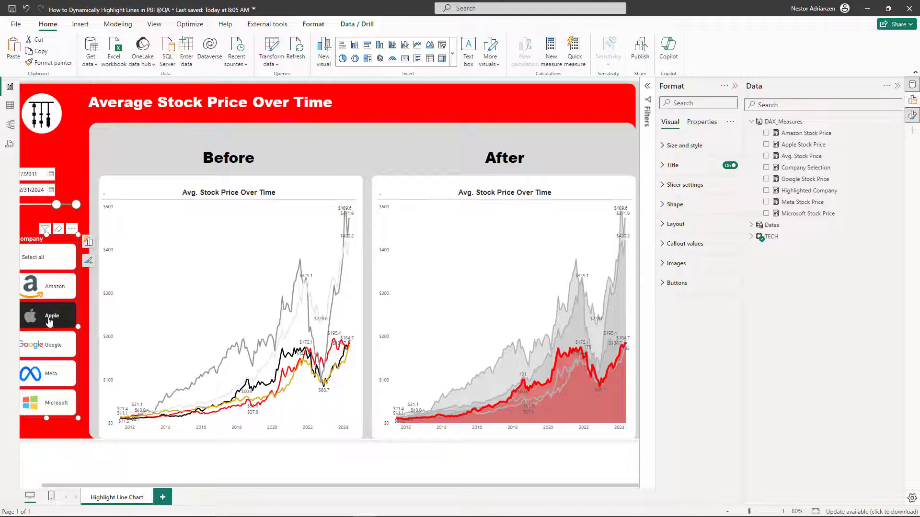
{"action": "left_click", "coordinate": [52, 382]}
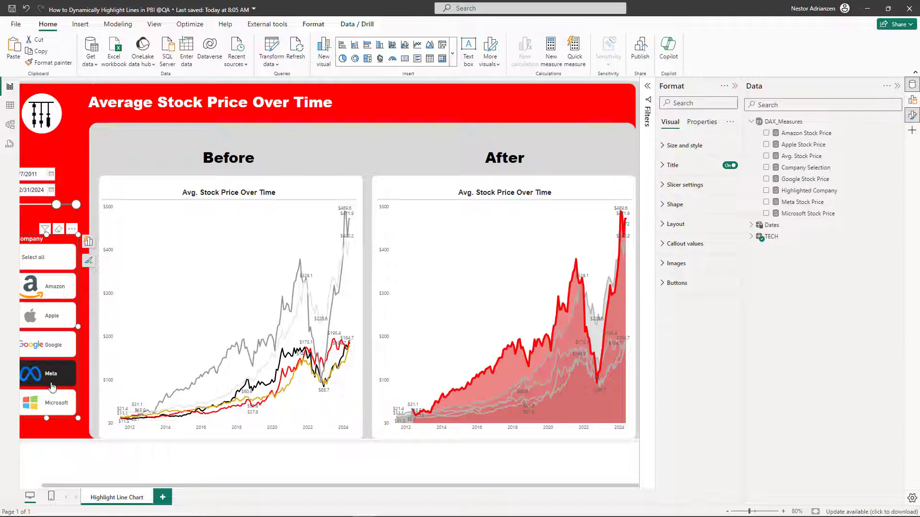